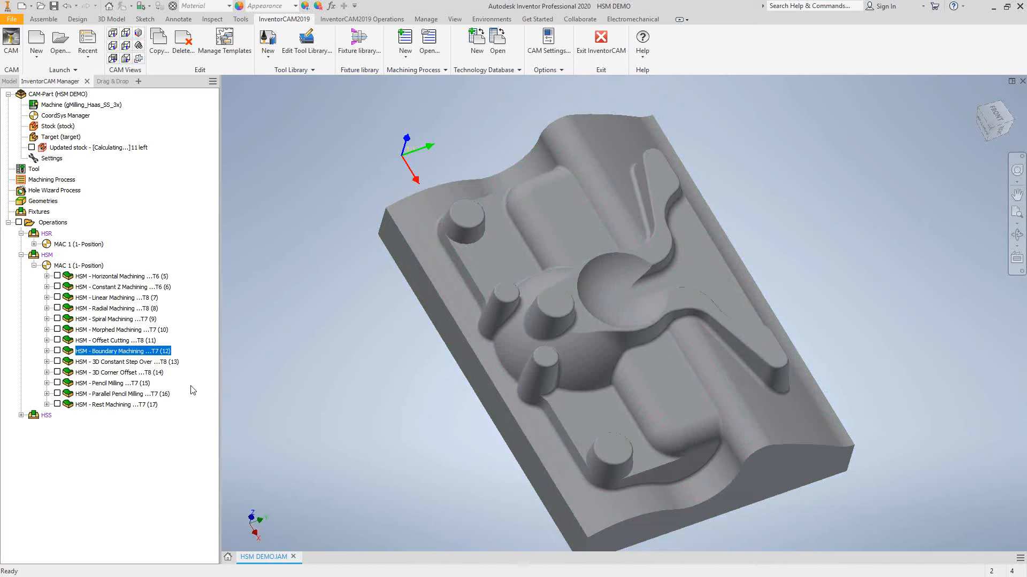
Open the HSM Horizontal Machining operation and review its tool, constraint boundaries, passes and list of available technologies
{"action": "left_click", "coordinate": [98, 278]}
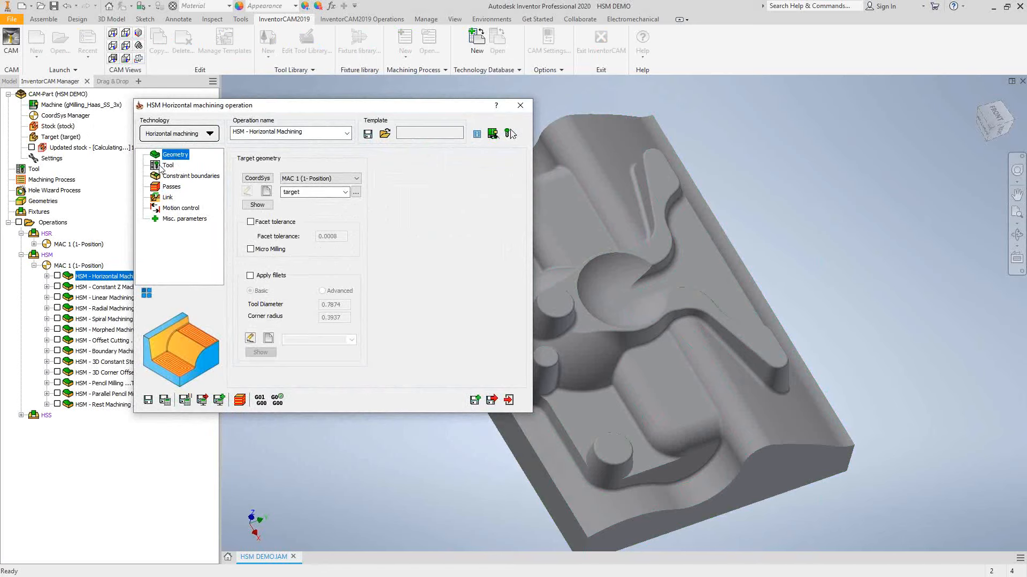
{"action": "left_click", "coordinate": [160, 168]}
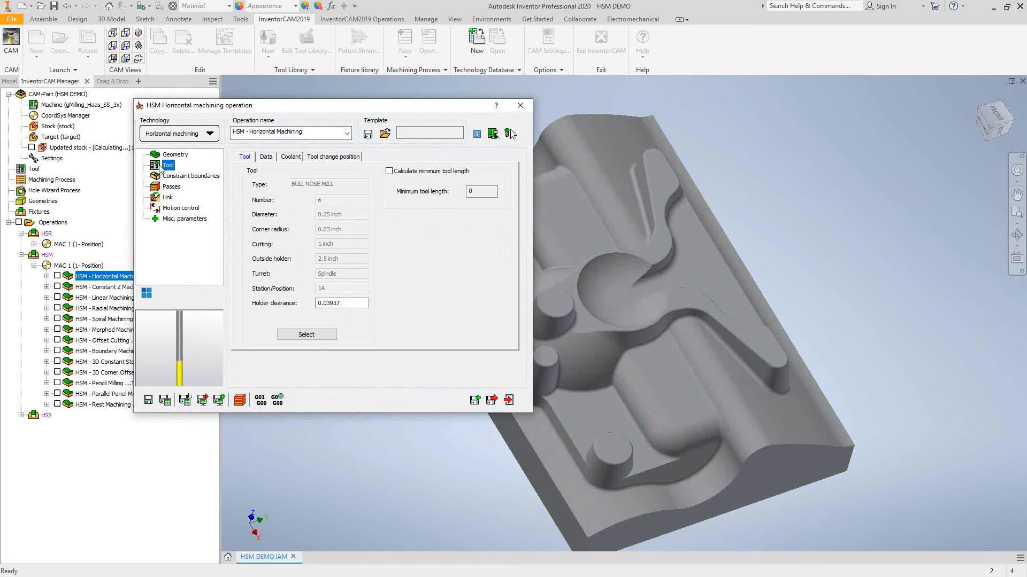
{"action": "left_click", "coordinate": [166, 178]}
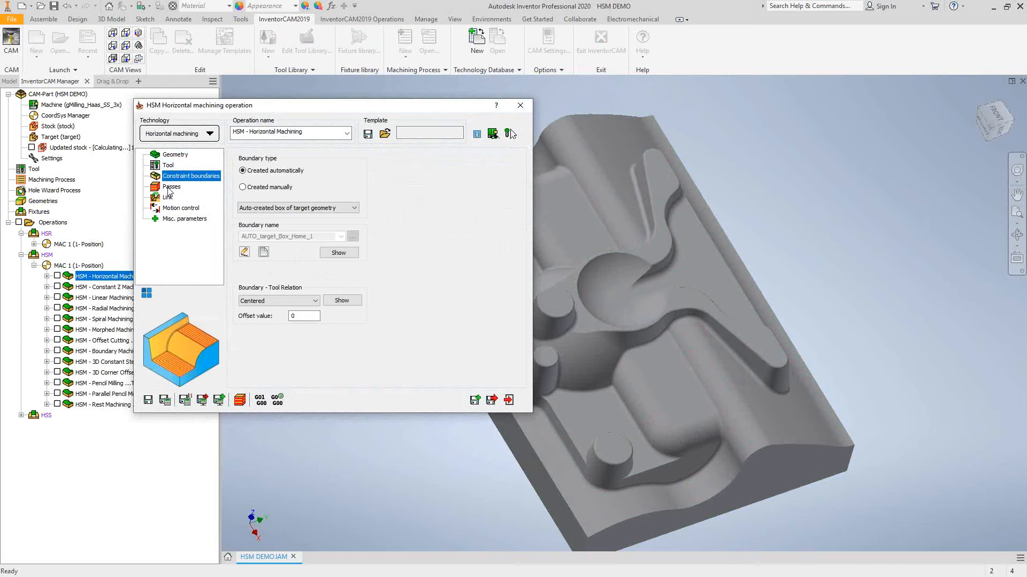
{"action": "left_click", "coordinate": [170, 187]}
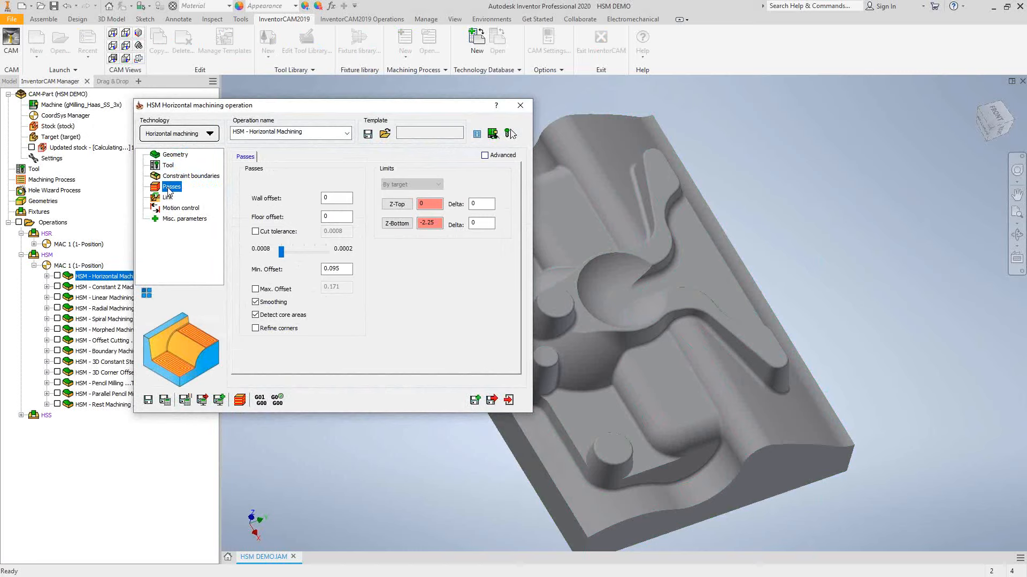
{"action": "left_click", "coordinate": [208, 140]}
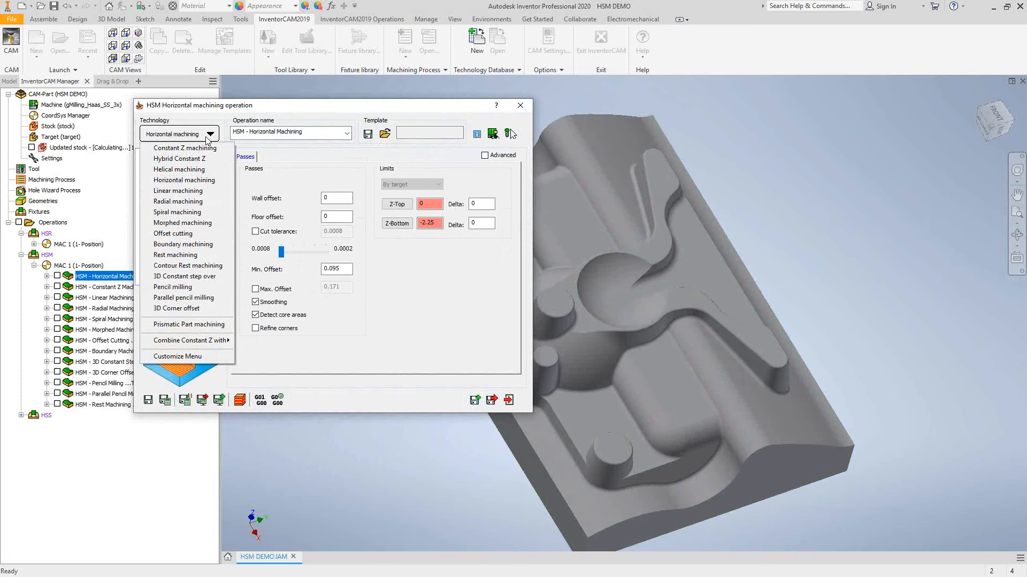
{"action": "left_click", "coordinate": [418, 286]}
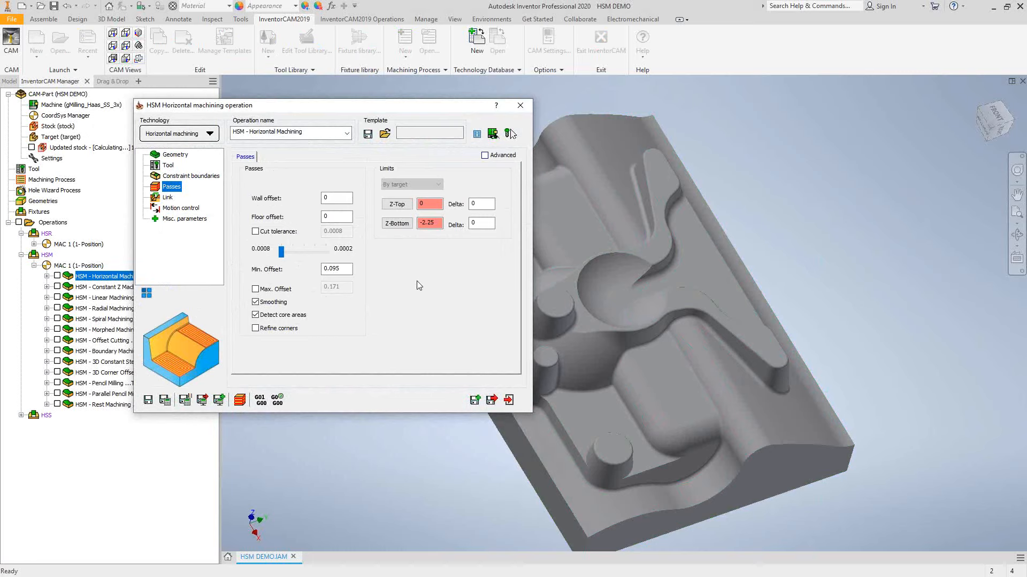
Turn on the advanced pass options and examine the minimum offset, smoothing and core area detection settings
{"action": "left_click_drag", "start_coordinate": [343, 271], "coordinate": [284, 294]}
{"action": "mouse_move", "coordinate": [274, 305]}
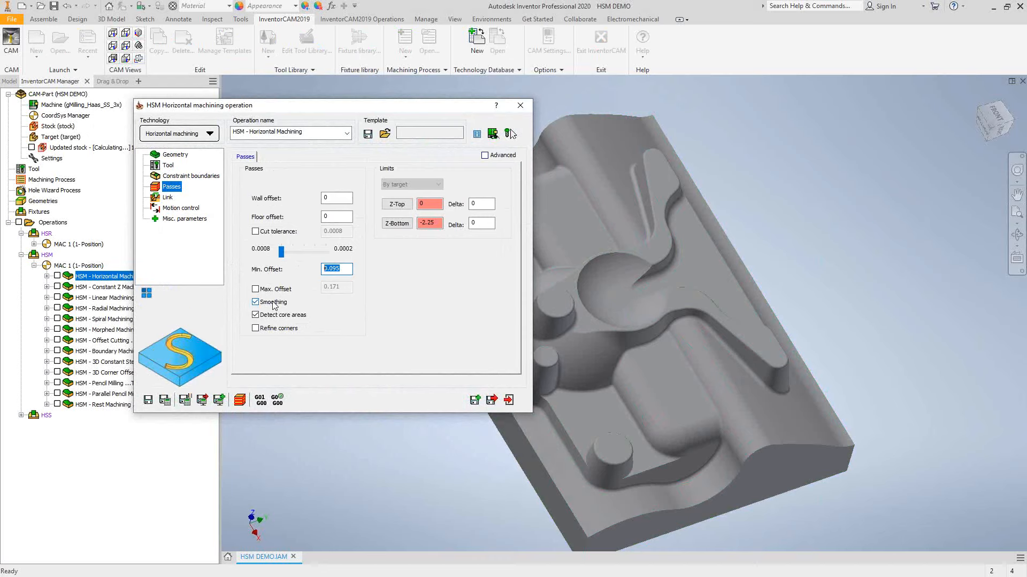
{"action": "left_click", "coordinate": [484, 155]}
{"action": "left_click", "coordinate": [274, 157]}
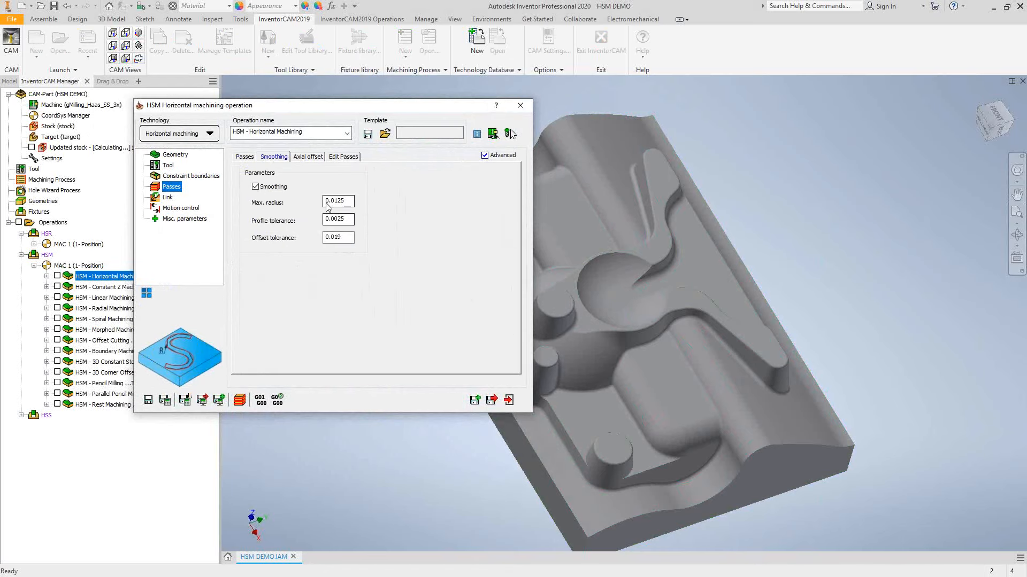
{"action": "left_click", "coordinate": [245, 157]}
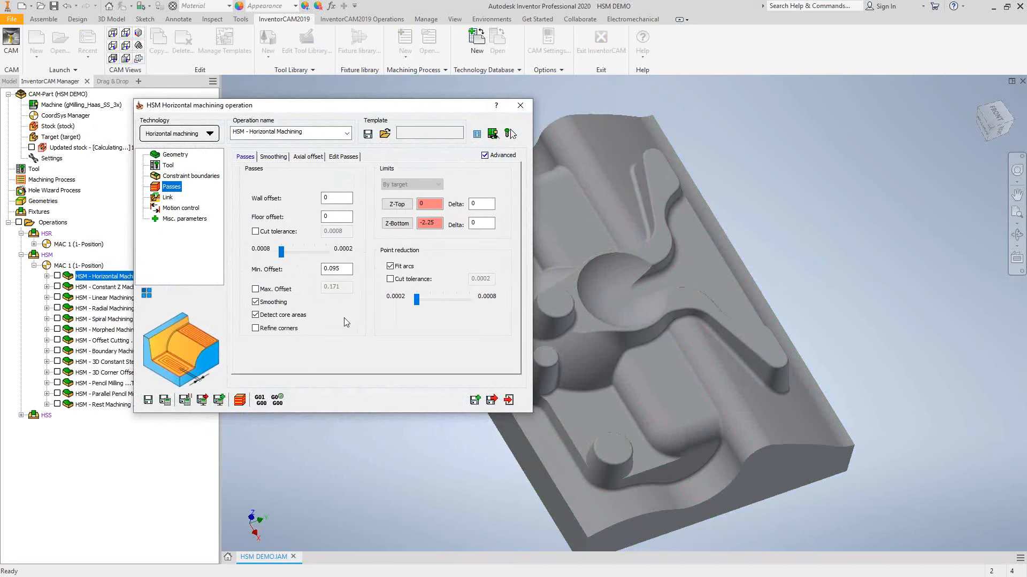
{"action": "mouse_move", "coordinate": [304, 320]}
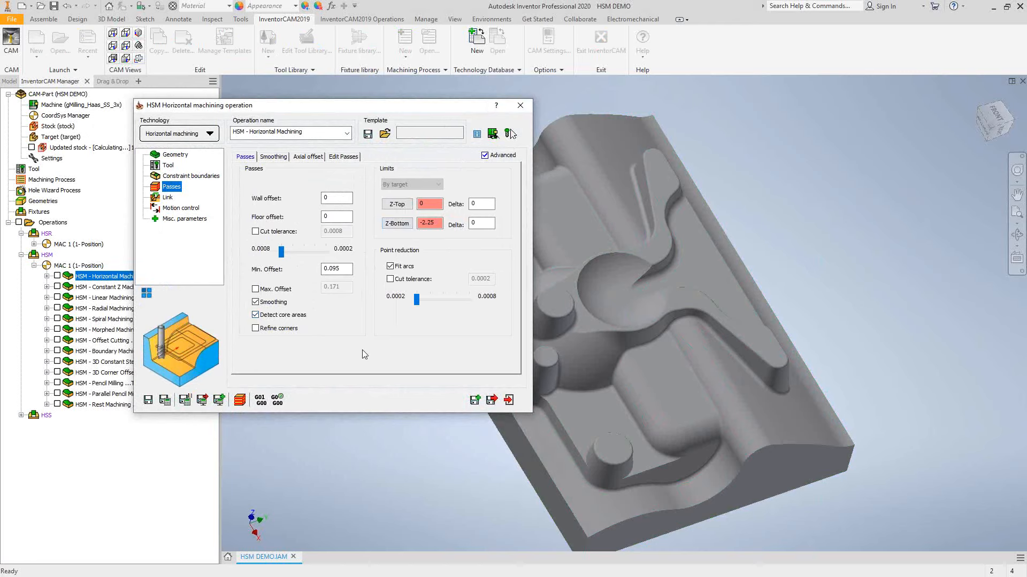
Check the axial offset and pass-editing options, then exit the horizontal machining operation and briefly display its toolpath
{"action": "left_click", "coordinate": [304, 157]}
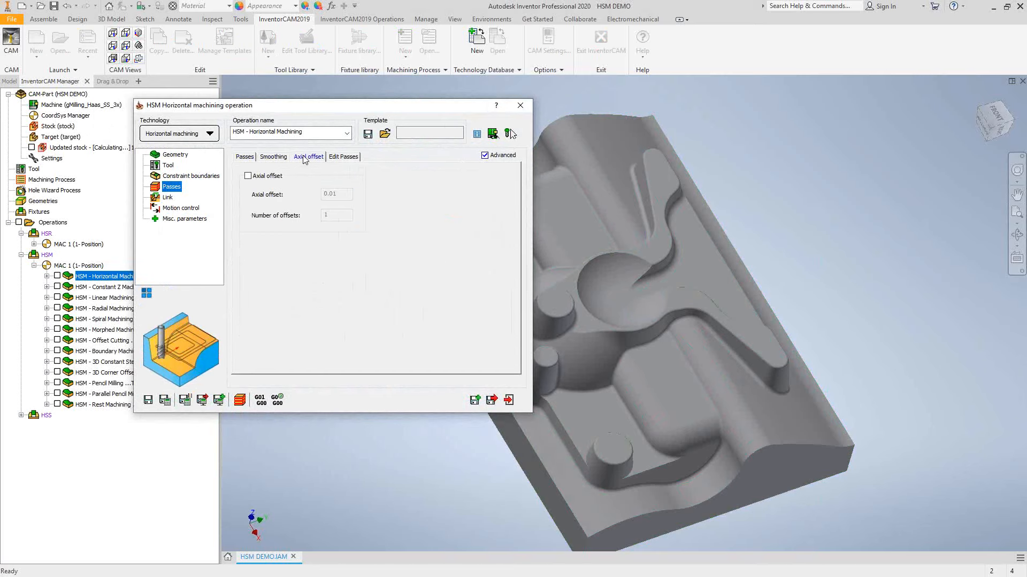
{"action": "left_click", "coordinate": [345, 157]}
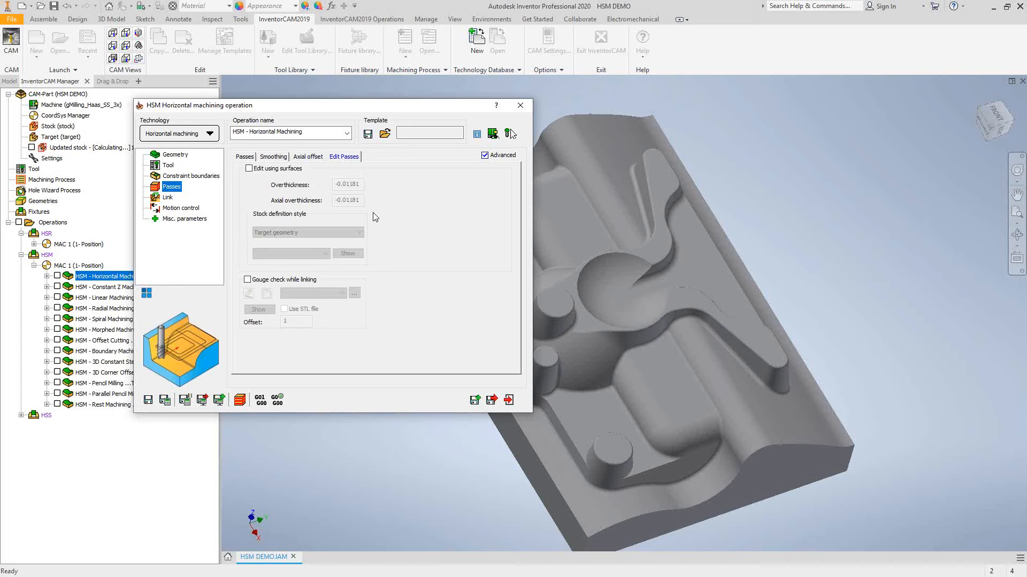
{"action": "left_click", "coordinate": [244, 157]}
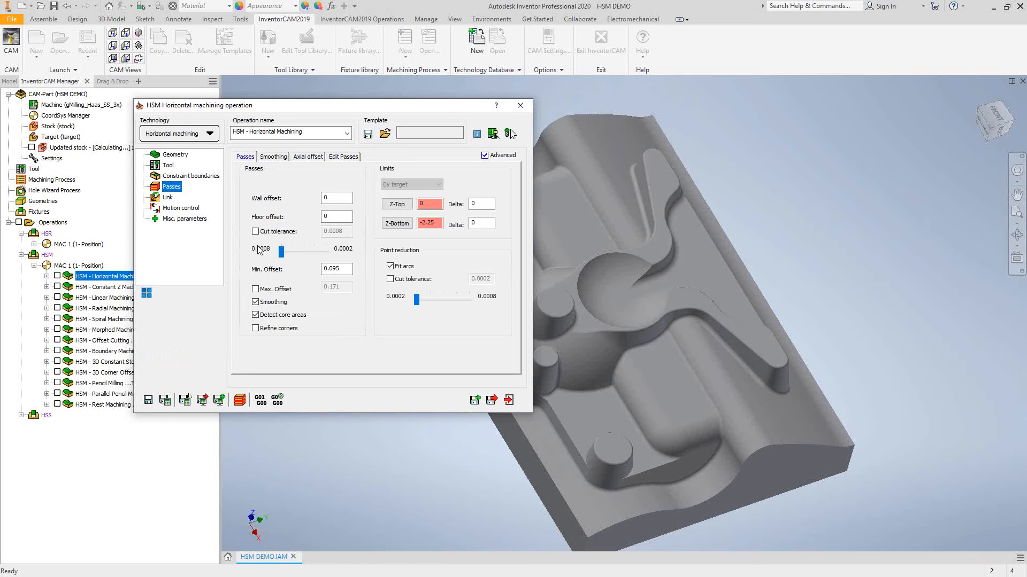
{"action": "left_click", "coordinate": [509, 401]}
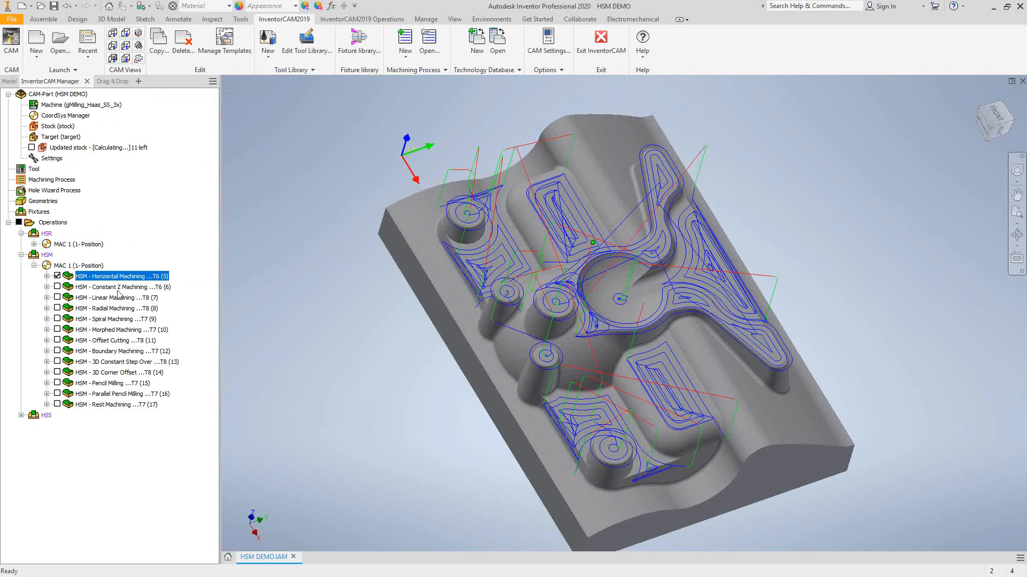
{"action": "left_click", "coordinate": [57, 276]}
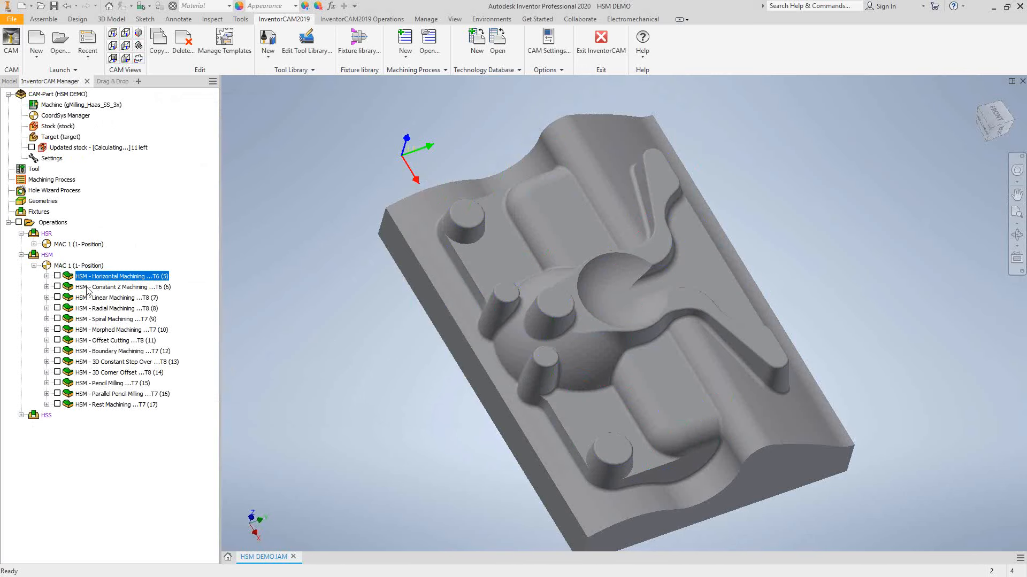
Review the Constant Z Machining operation's step down and adaptive step down settings, then show and hide its toolpath
{"action": "left_click", "coordinate": [86, 287]}
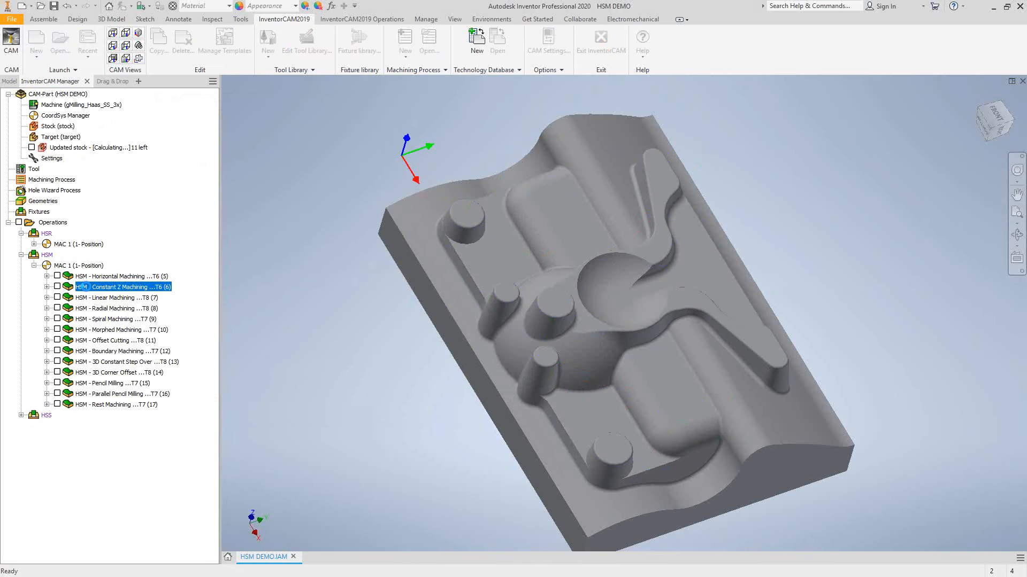
{"action": "double_click", "coordinate": [86, 287]}
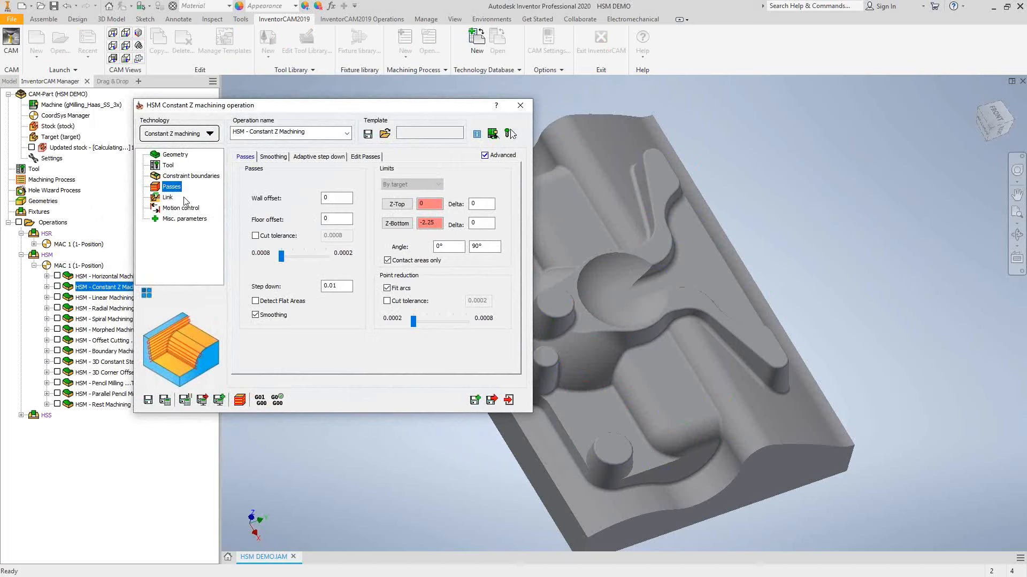
{"action": "double_click", "coordinate": [334, 285]}
{"action": "left_click", "coordinate": [314, 157]}
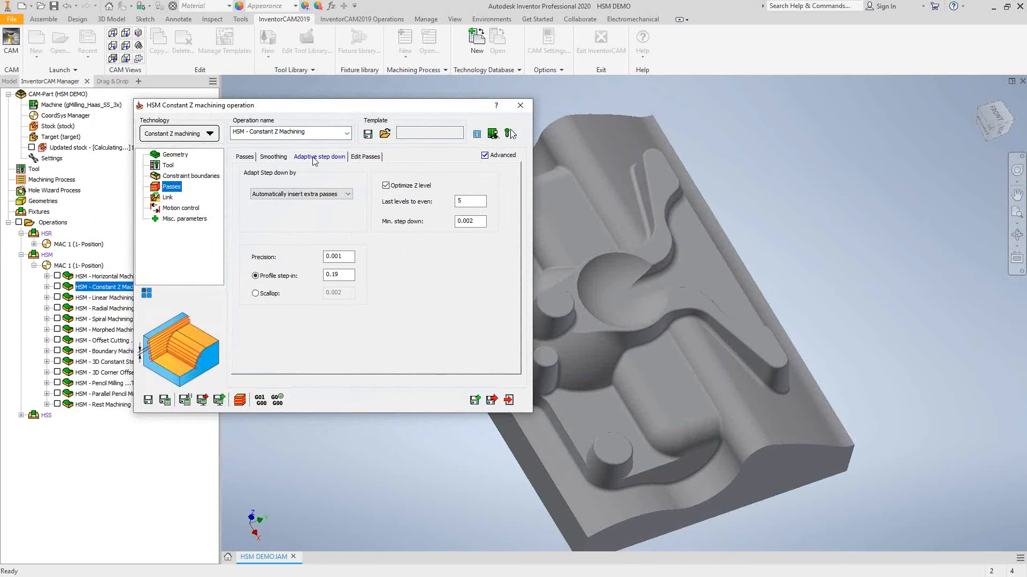
{"action": "left_click", "coordinate": [243, 156]}
{"action": "left_click", "coordinate": [520, 105]}
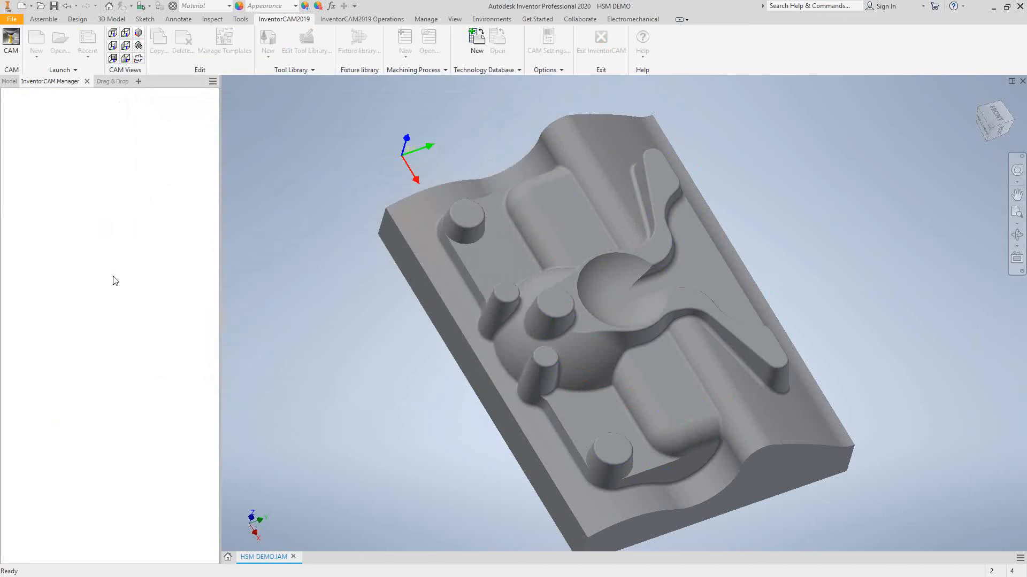
{"action": "left_click", "coordinate": [57, 287]}
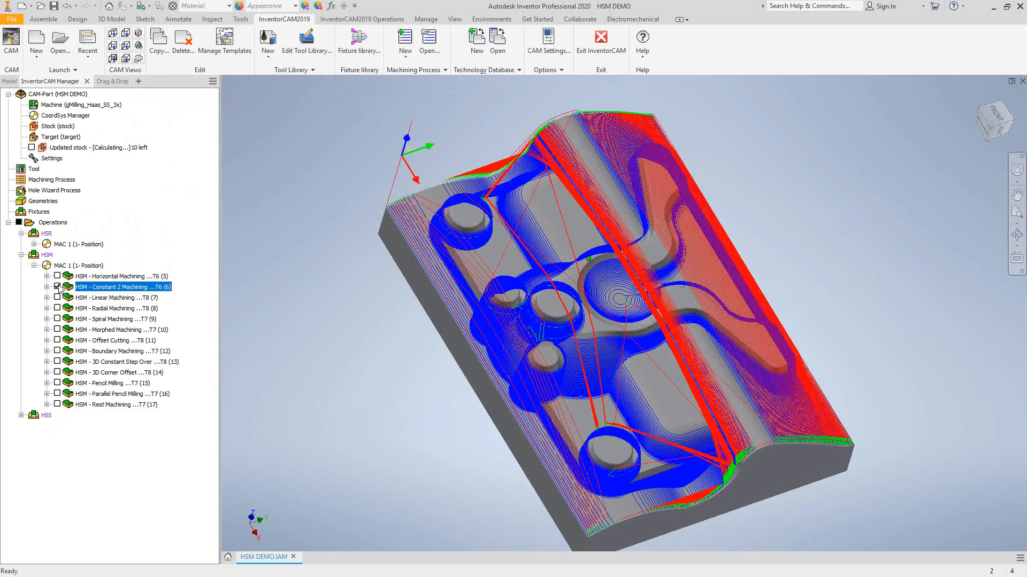
{"action": "left_click", "coordinate": [57, 287]}
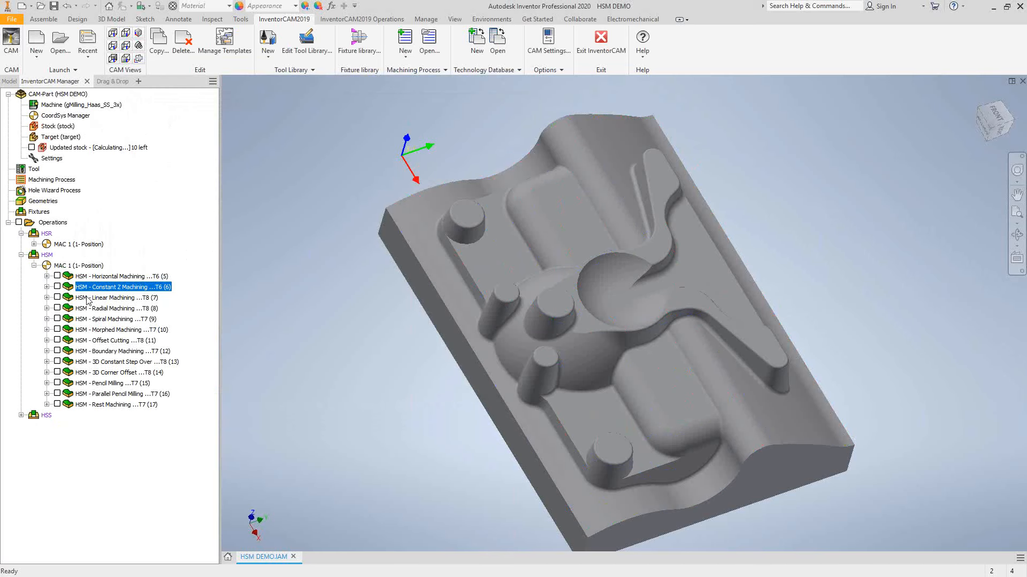
Open the Linear Machining operation and examine its step over, step down, pass direction angle and contact angle limits
{"action": "double_click", "coordinate": [85, 298]}
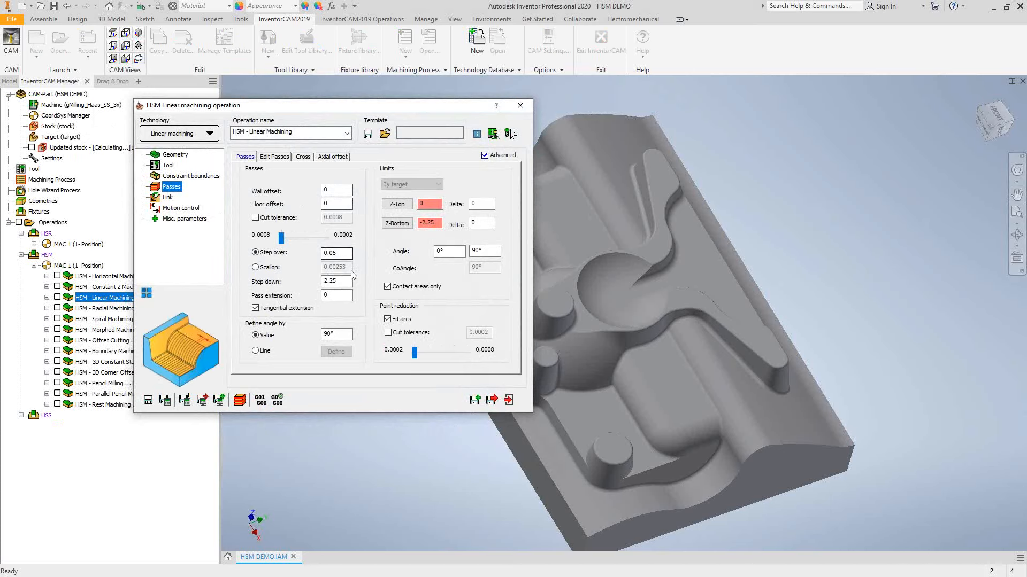
{"action": "left_click_drag", "start_coordinate": [340, 254], "coordinate": [291, 282]}
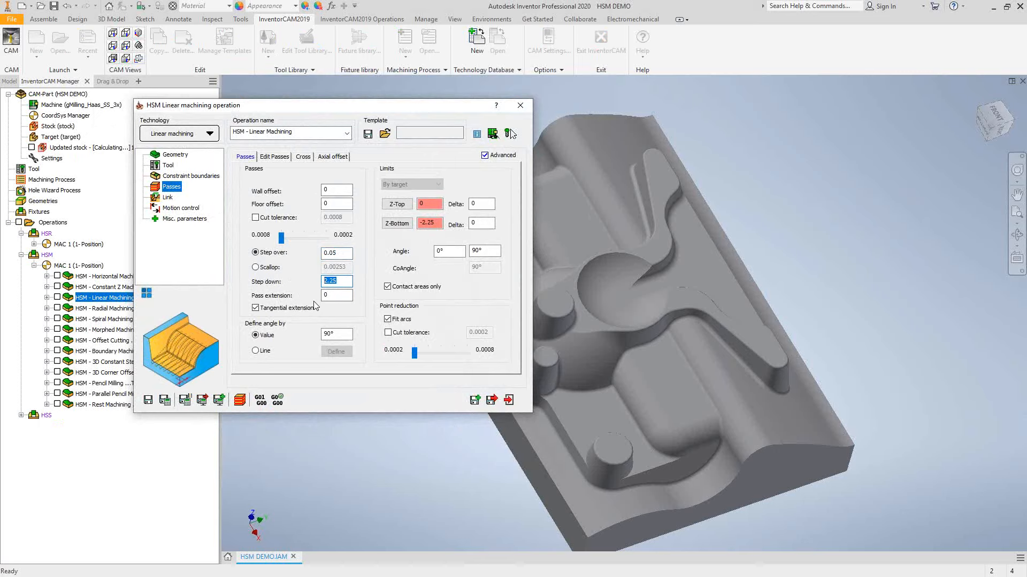
{"action": "left_click_drag", "start_coordinate": [344, 334], "coordinate": [309, 338]}
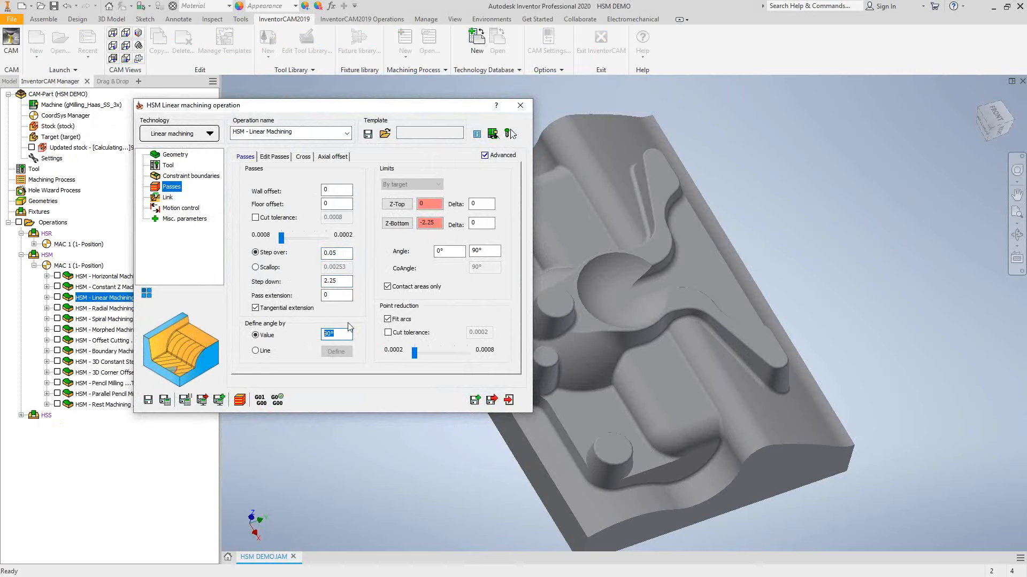
{"action": "left_click", "coordinate": [446, 251]}
{"action": "left_click", "coordinate": [474, 254]}
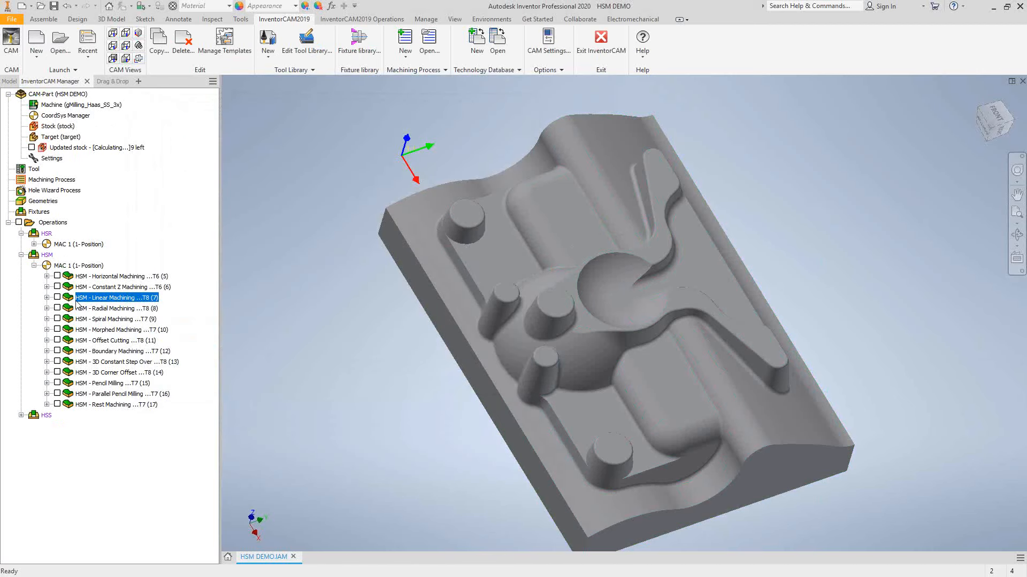
Display the linear machining toolpath, inspect it closely around the raised bosses, and hide it again
{"action": "left_click", "coordinate": [57, 297]}
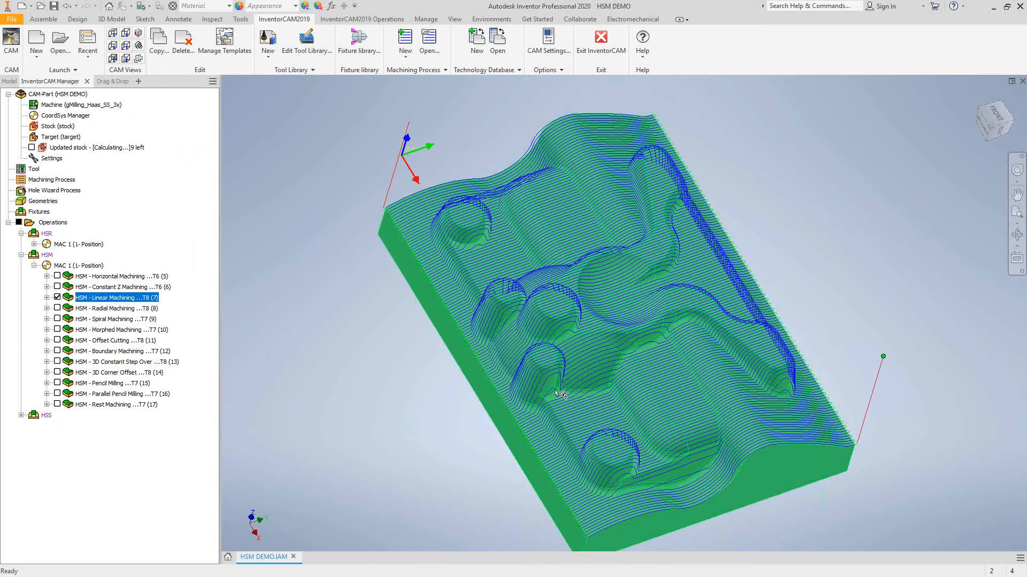
{"action": "scroll", "coordinate": [561, 395], "scroll_direction": "up", "scroll_amount": 5}
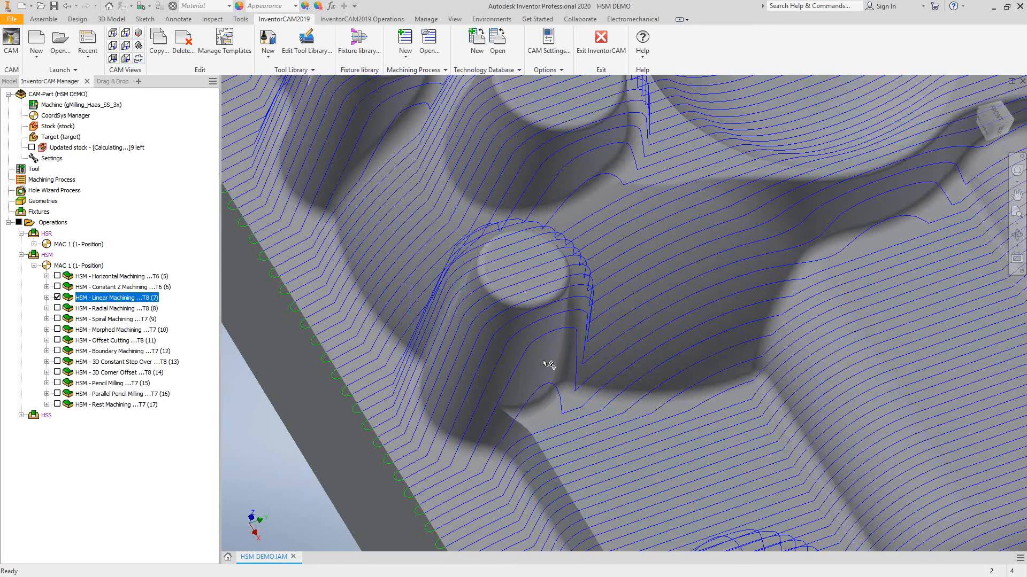
{"action": "scroll", "coordinate": [544, 359], "scroll_direction": "up", "scroll_amount": 5}
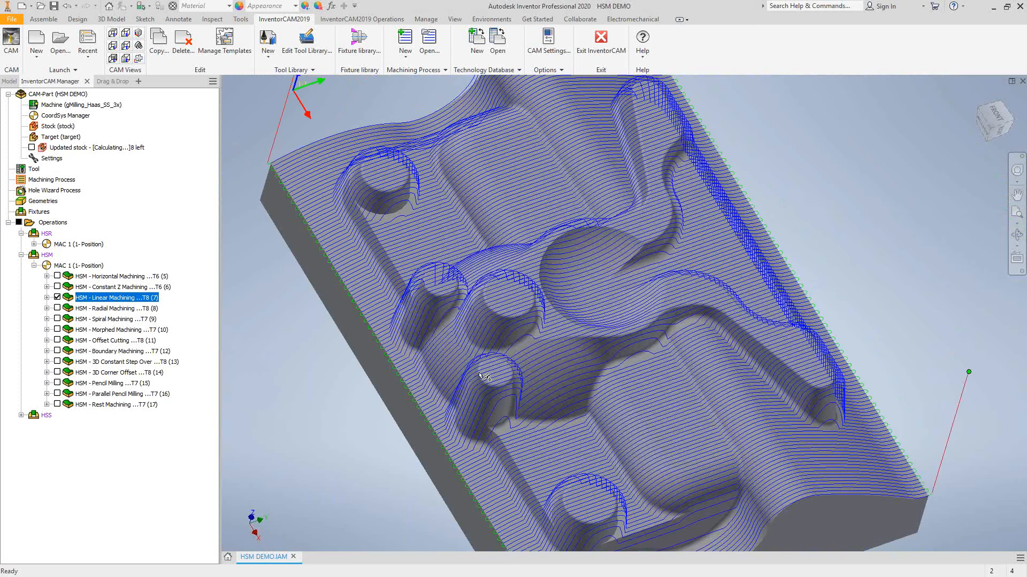
{"action": "left_click", "coordinate": [58, 297]}
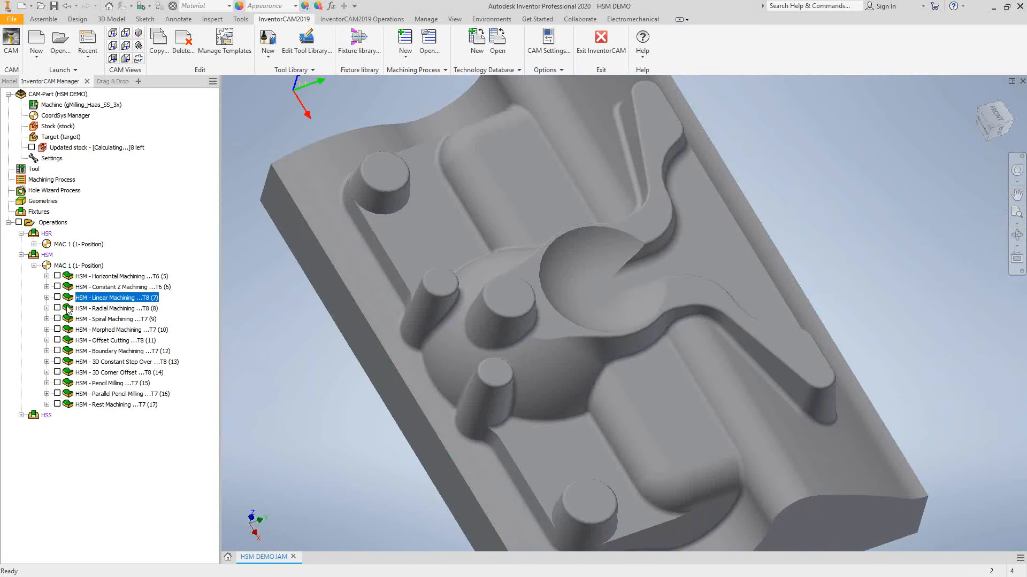
Review the Radial Machining operation's passes and user-defined contour boundary on the model, then display its toolpath and exit the operation
{"action": "left_click", "coordinate": [69, 309]}
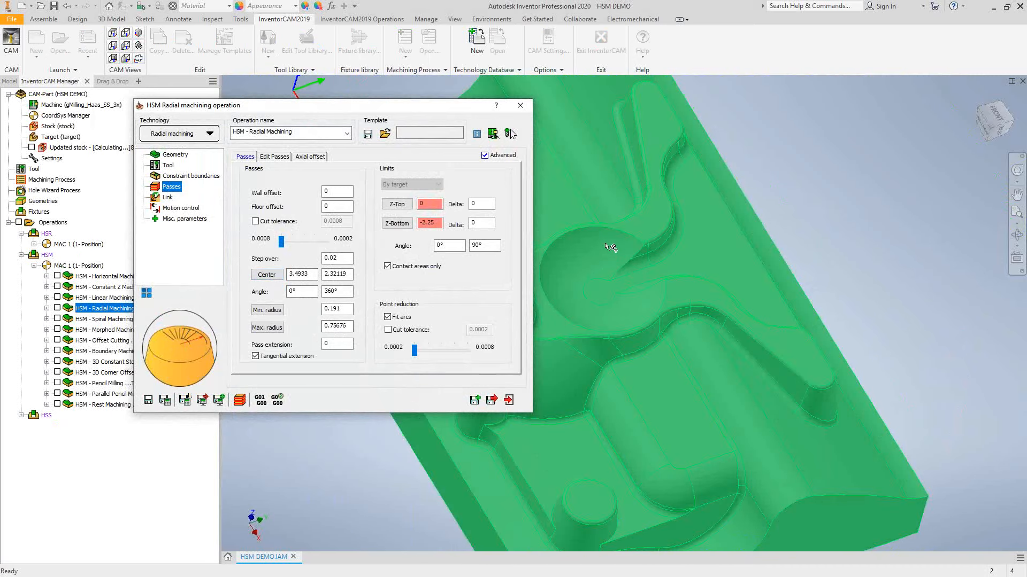
{"action": "left_click", "coordinate": [198, 175]}
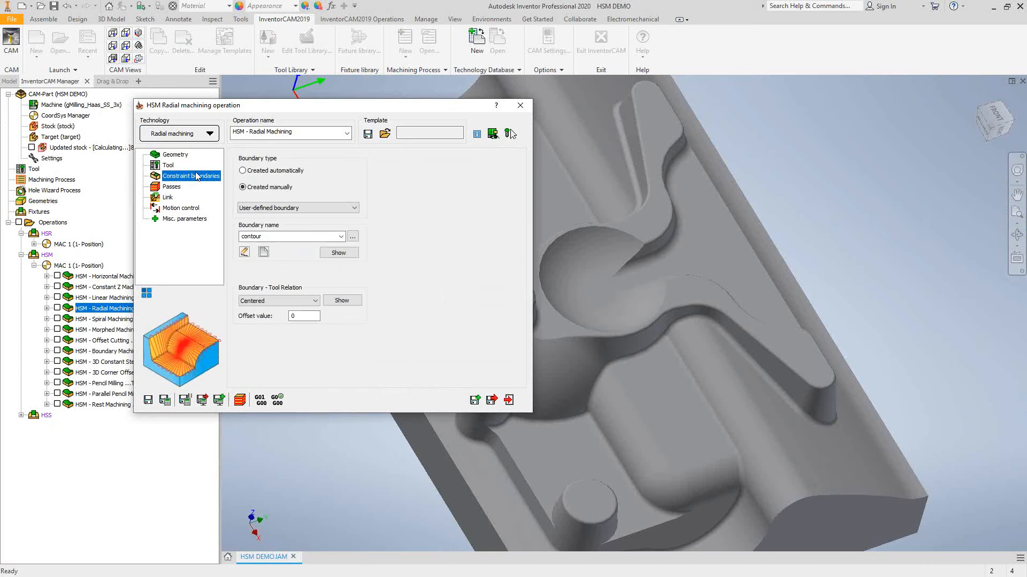
{"action": "left_click", "coordinate": [338, 252]}
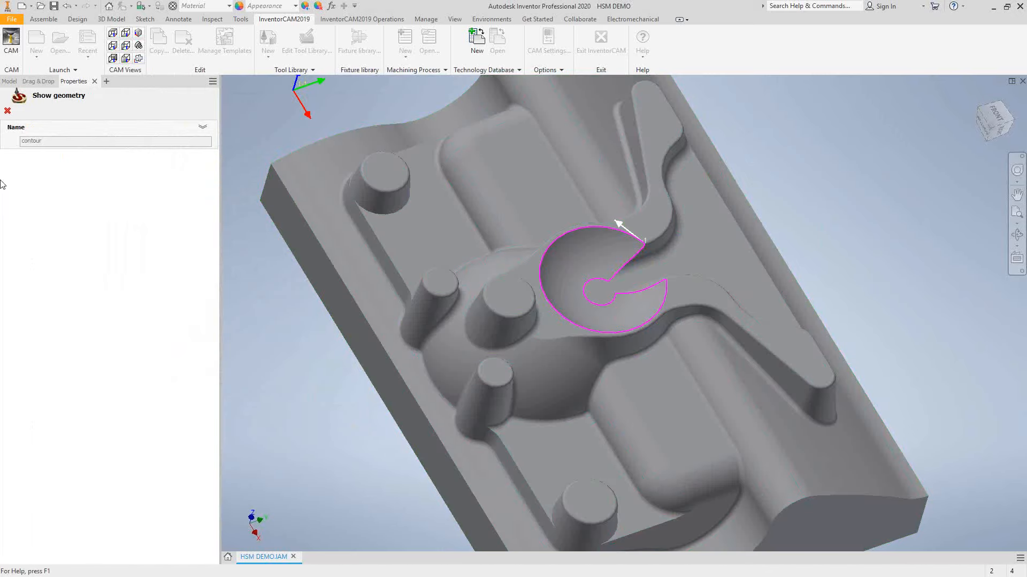
{"action": "left_click", "coordinate": [7, 111]}
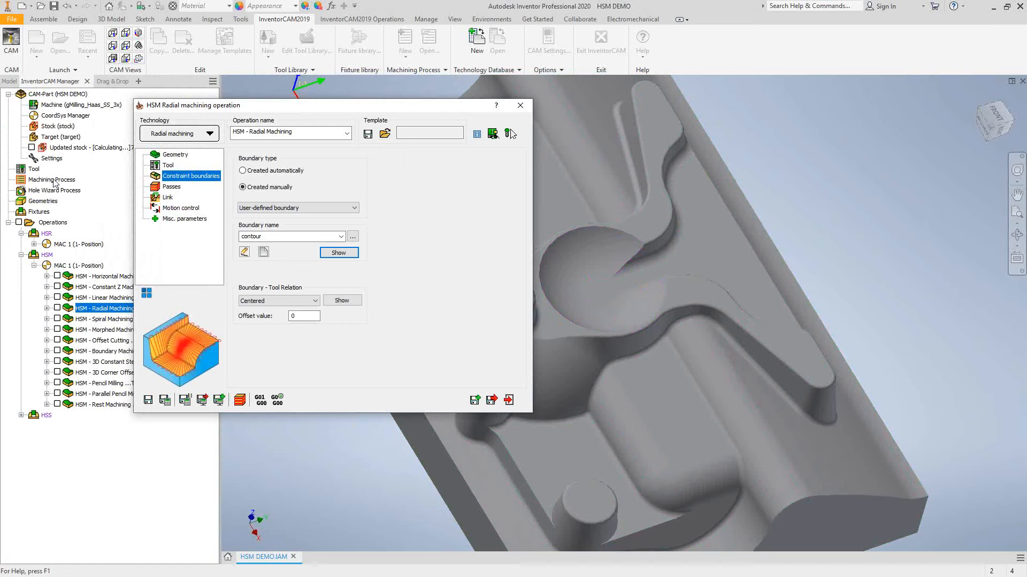
{"action": "left_click", "coordinate": [57, 308]}
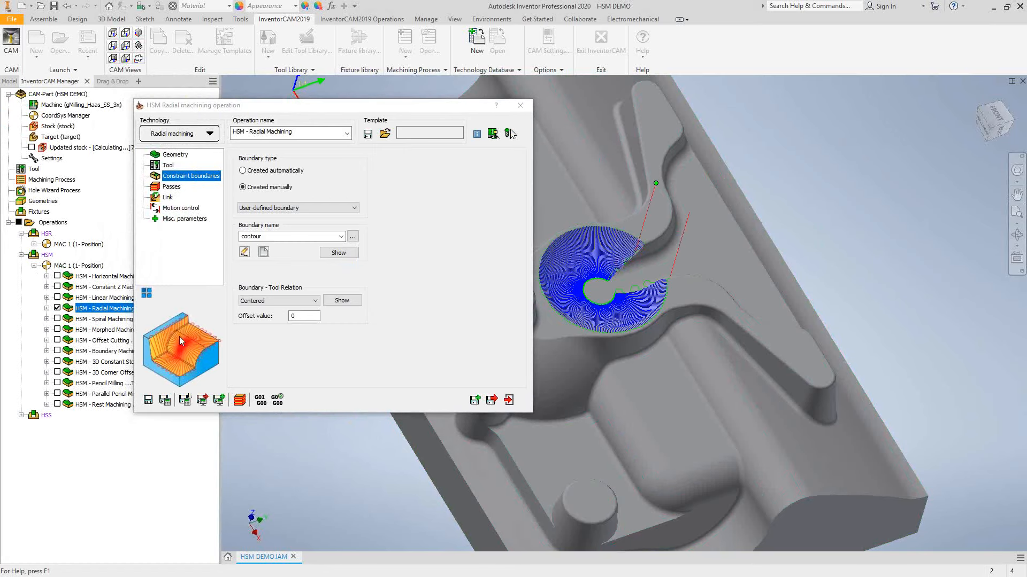
{"action": "left_click", "coordinate": [509, 403]}
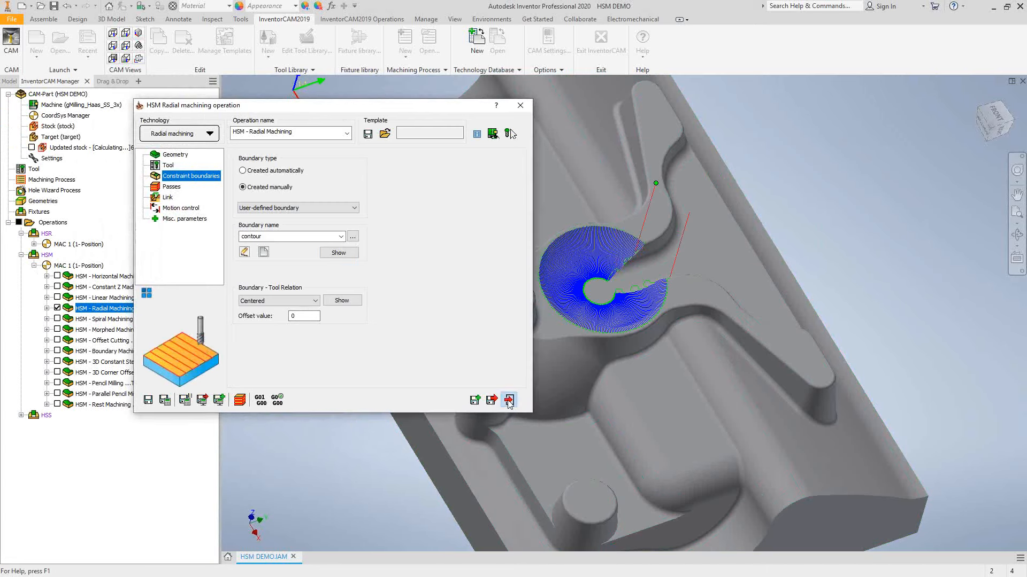
Display the Spiral Machining toolpath in place of the radial one and show its user-defined boundary contour on the model
{"action": "left_click", "coordinate": [57, 309]}
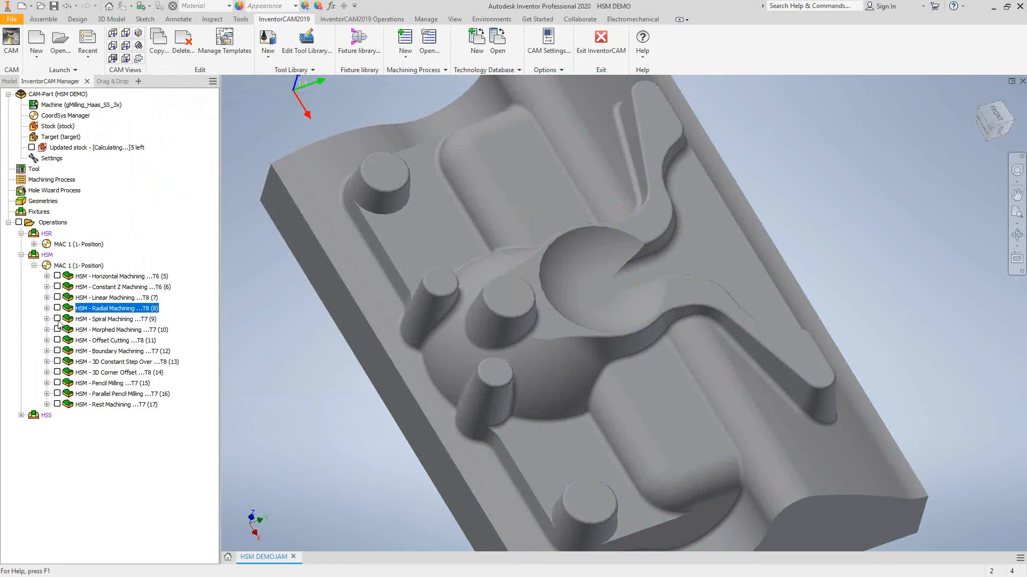
{"action": "left_click", "coordinate": [57, 320]}
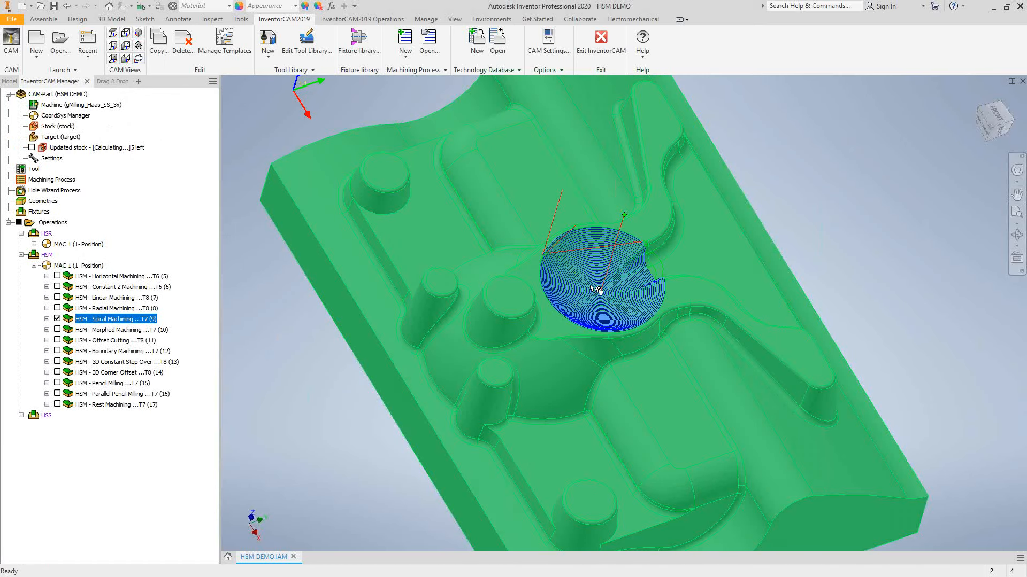
{"action": "double_click", "coordinate": [108, 321]}
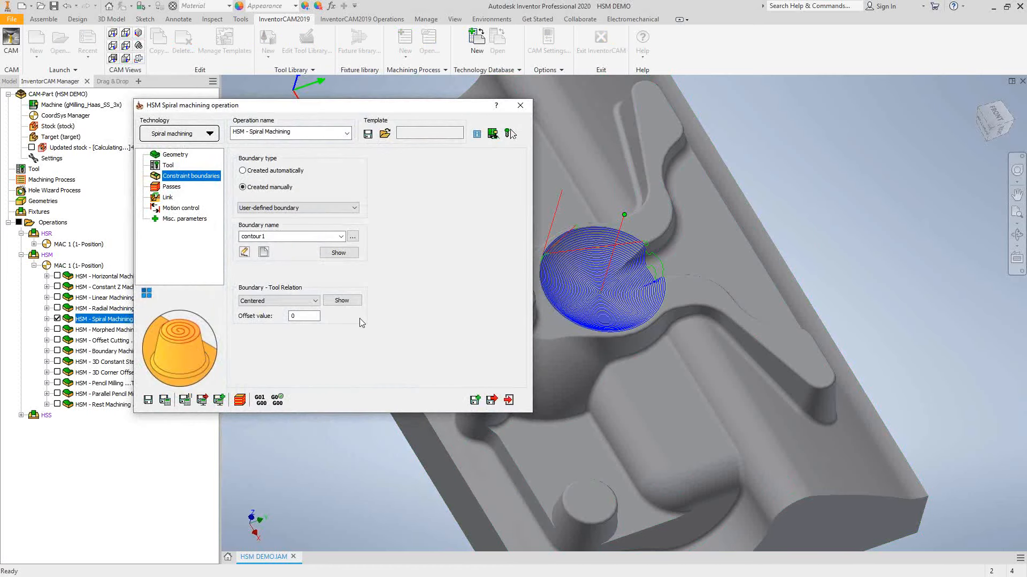
{"action": "left_click", "coordinate": [339, 252]}
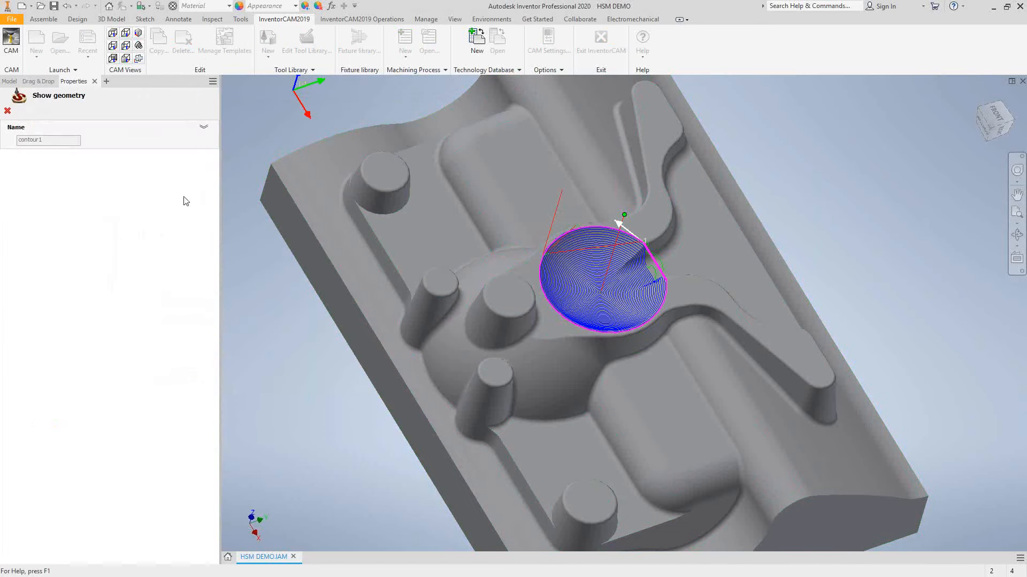
{"action": "left_click", "coordinate": [6, 112]}
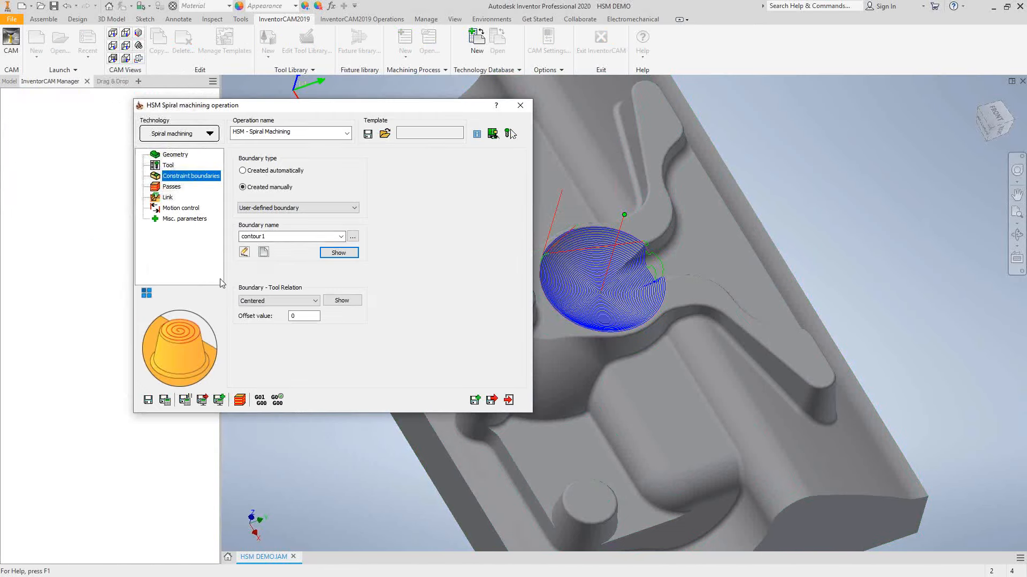
Review the Spiral Machining passes settings, exit the operation, and inspect its toolpath from a lower angle before hiding it
{"action": "left_click", "coordinate": [171, 187]}
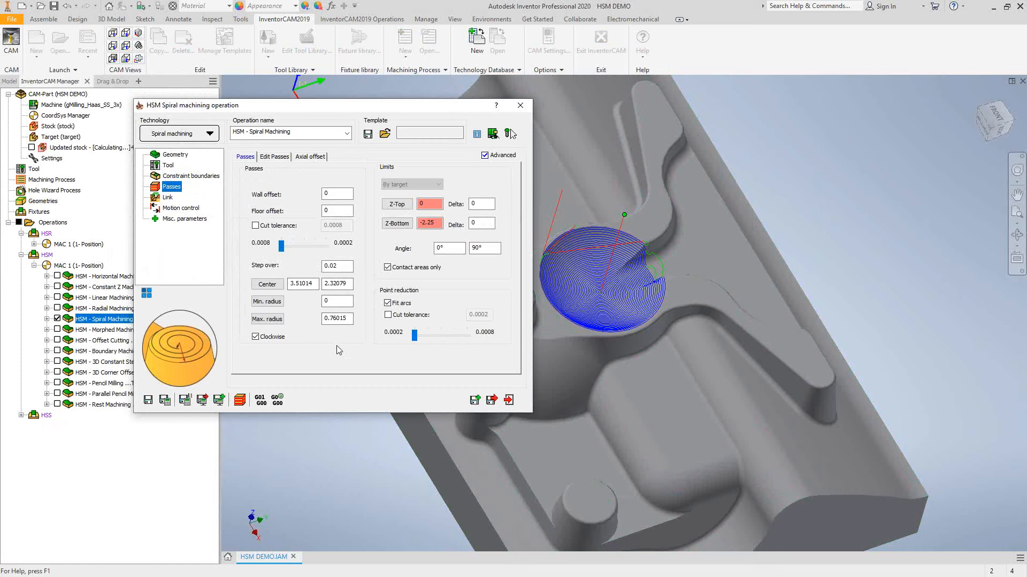
{"action": "left_click", "coordinate": [488, 401]}
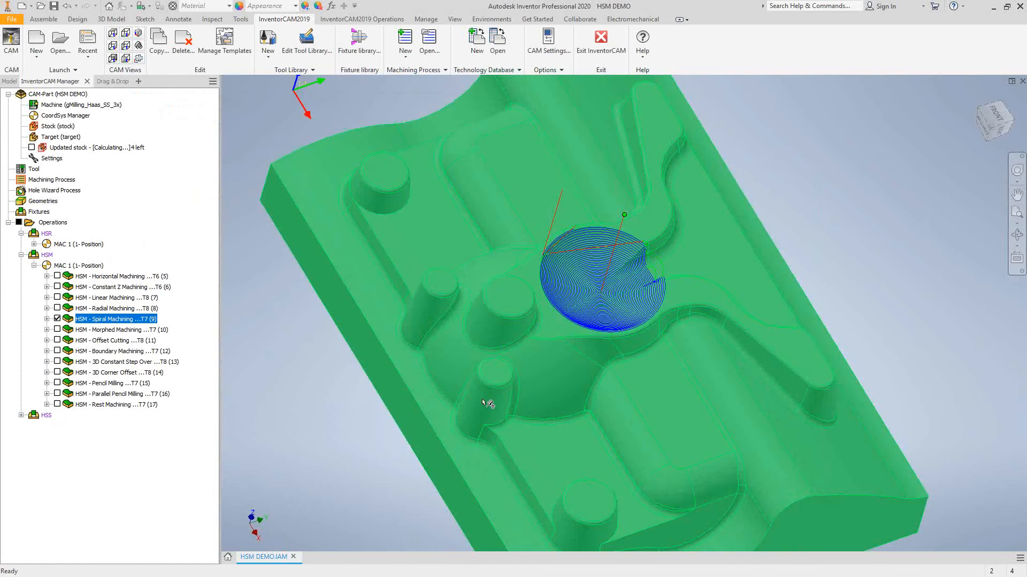
{"action": "key", "text": "F4"}
{"action": "left_click_drag", "start_coordinate": [793, 243], "coordinate": [764, 227]}
{"action": "key", "text": "Escape"}
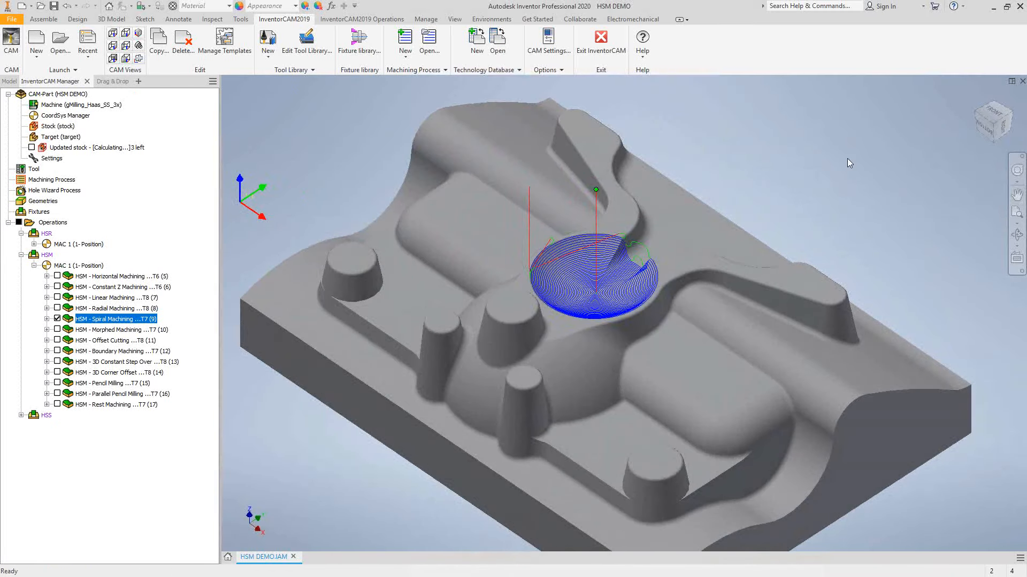
{"action": "left_click", "coordinate": [58, 318]}
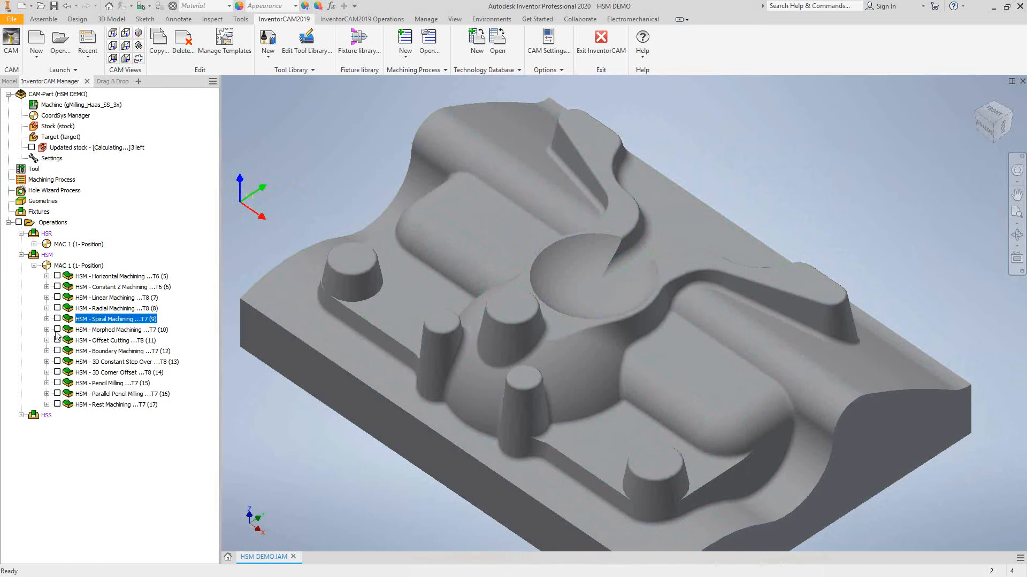
Open the Morphed Machining operation and show its first and second drive curves on the model one after the other
{"action": "left_click", "coordinate": [86, 330]}
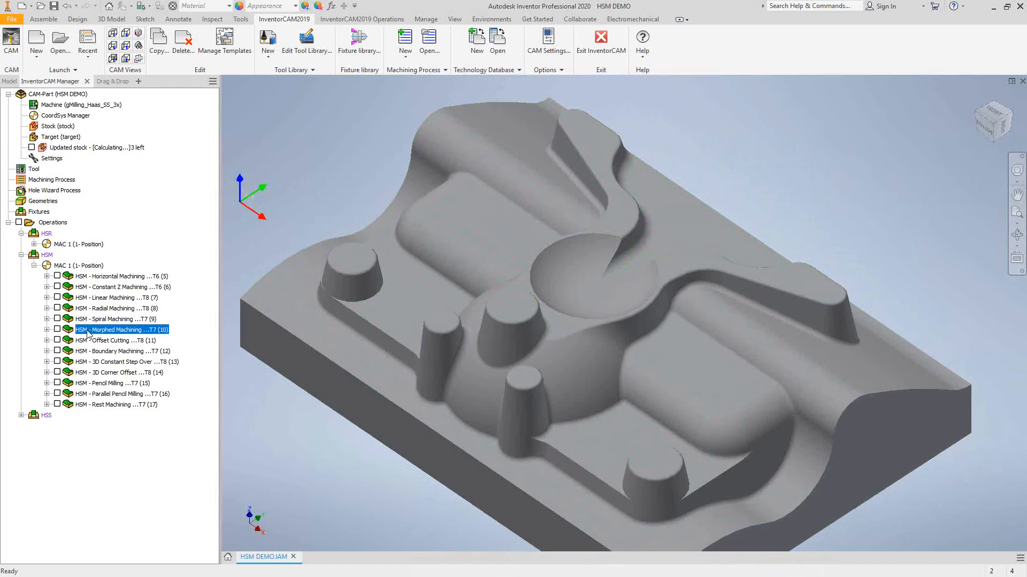
{"action": "double_click", "coordinate": [85, 330]}
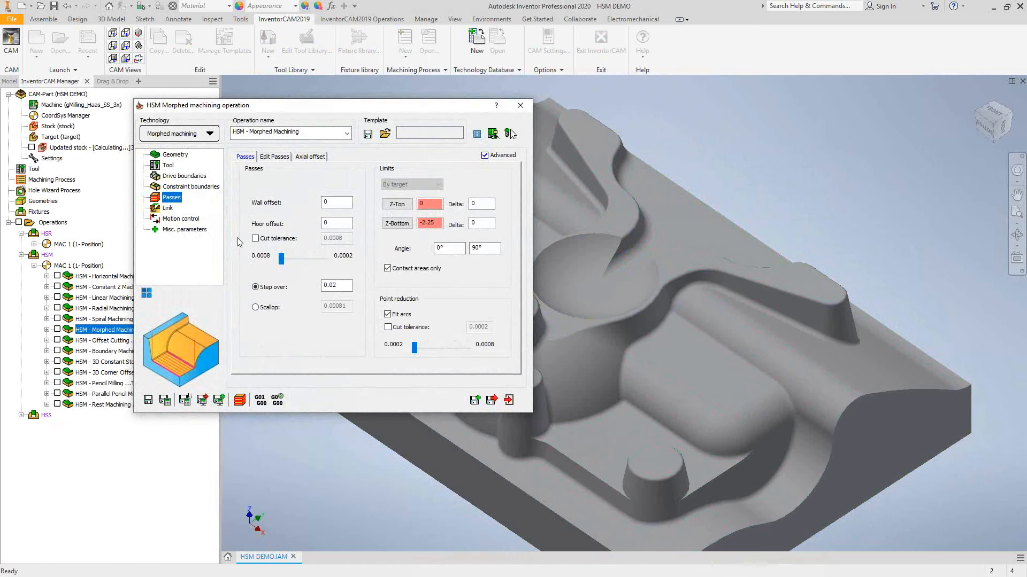
{"action": "left_click", "coordinate": [194, 178]}
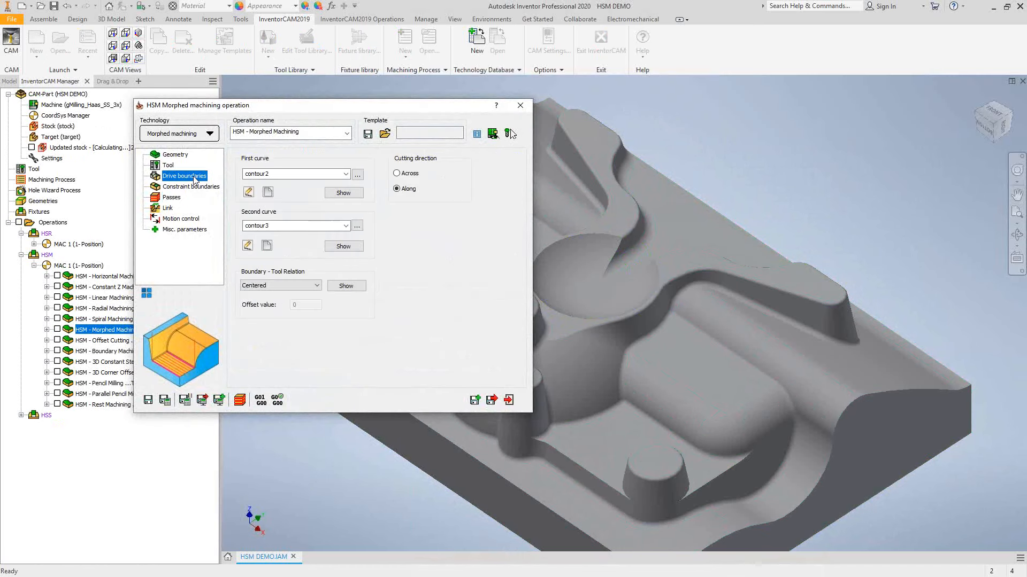
{"action": "left_click", "coordinate": [343, 193]}
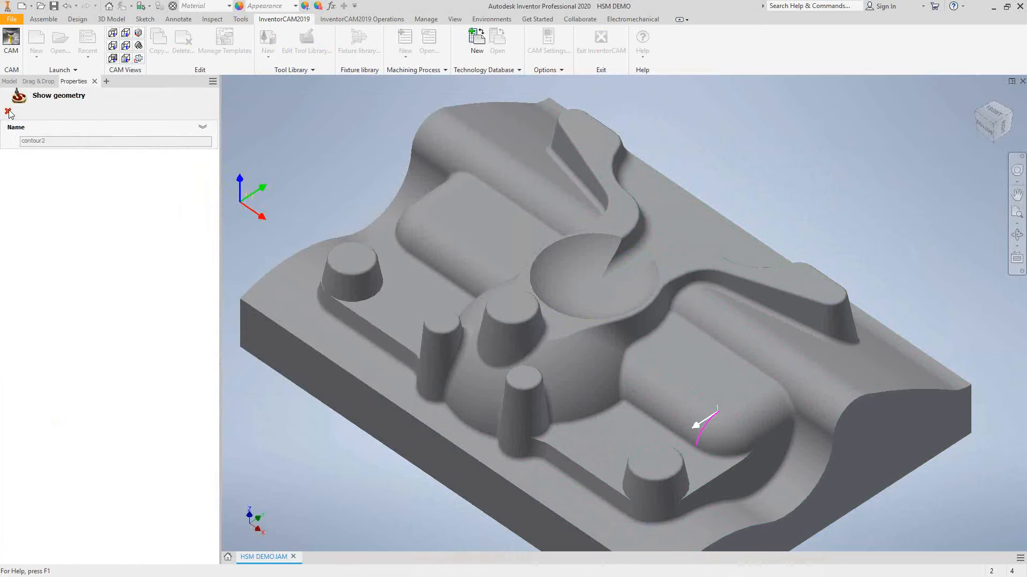
{"action": "left_click", "coordinate": [7, 111]}
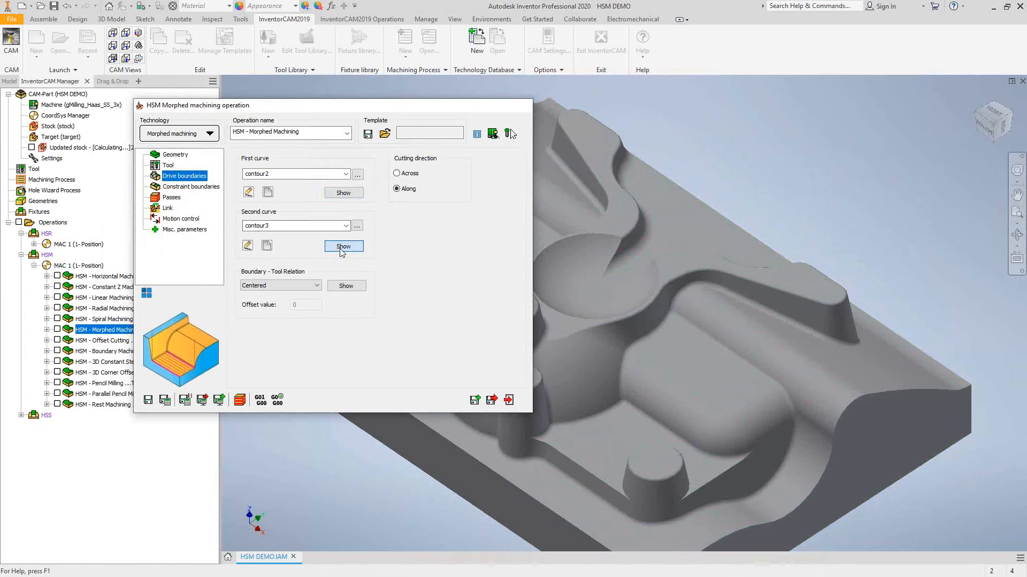
{"action": "left_click", "coordinate": [341, 250]}
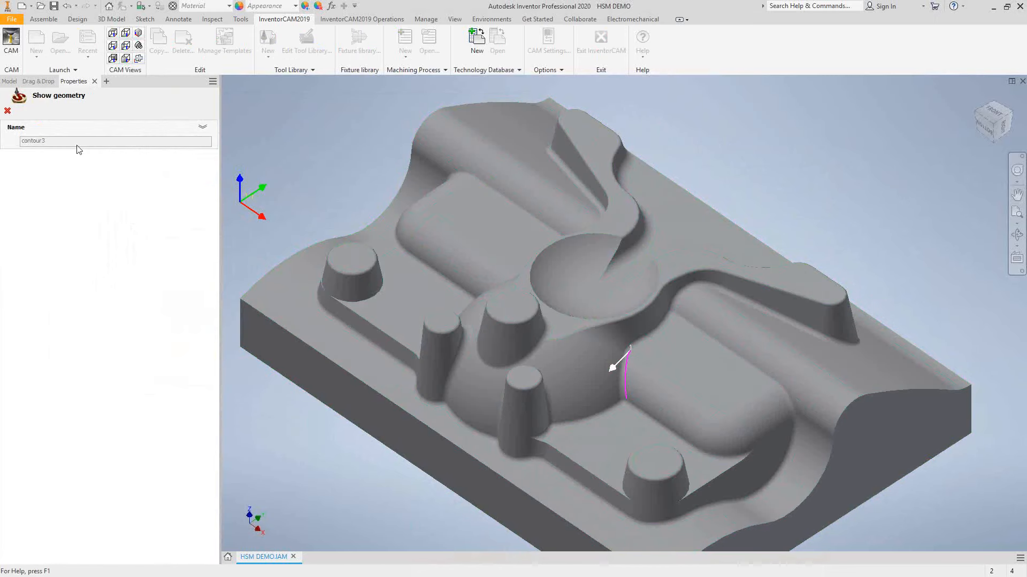
{"action": "left_click", "coordinate": [8, 110]}
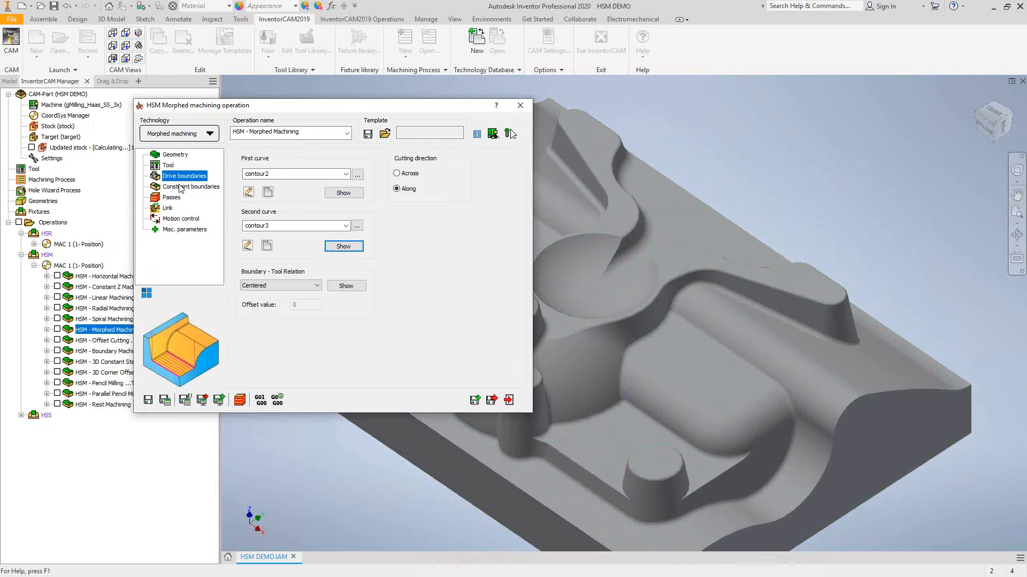
Show the Morphed Machining operation's user-defined constraint boundary on the model
{"action": "left_click", "coordinate": [183, 187]}
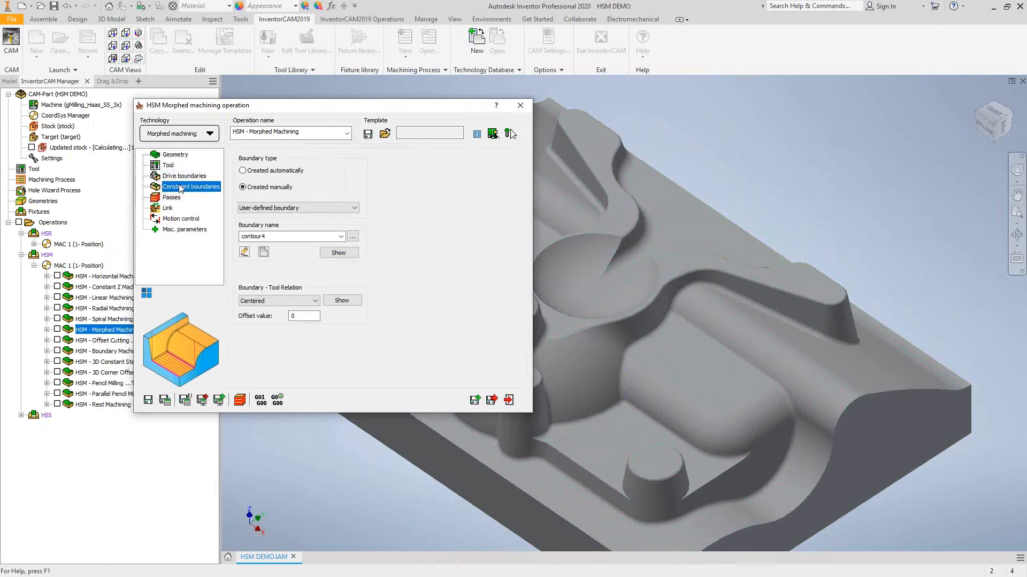
{"action": "left_click", "coordinate": [339, 253]}
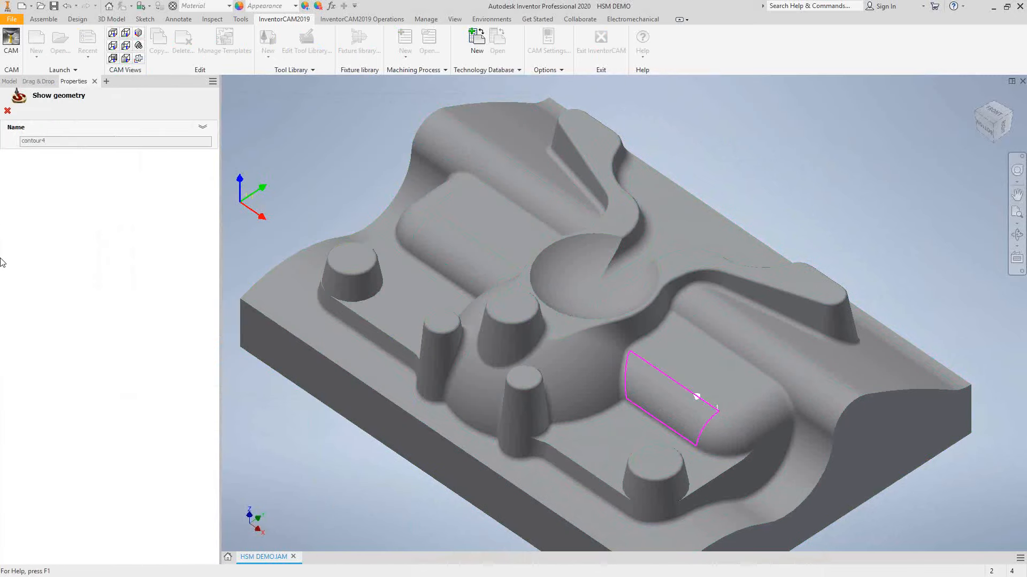
{"action": "left_click", "coordinate": [7, 111]}
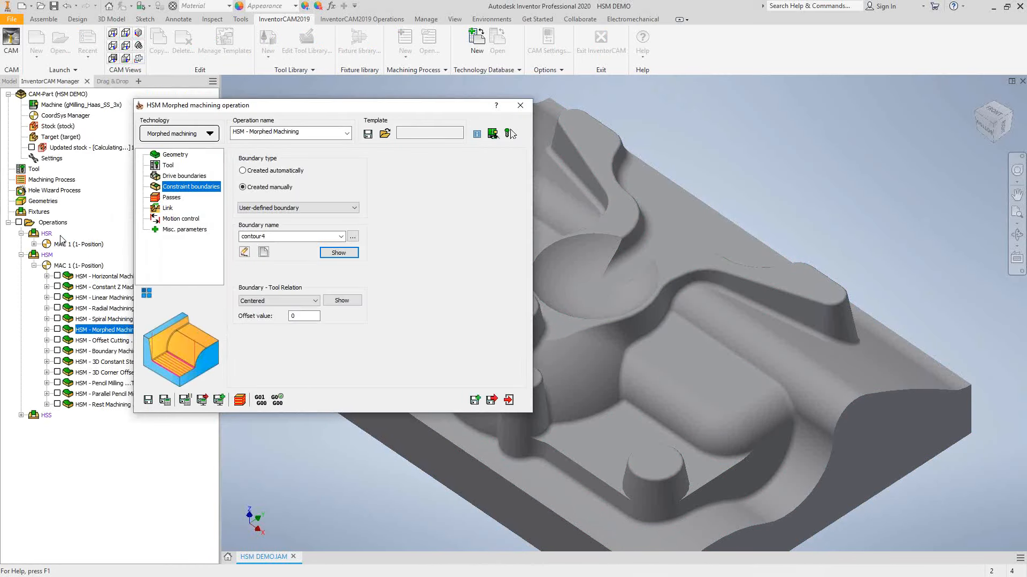
Review the Morphed Machining operation's target geometry and step over setting, and exit the operation
{"action": "left_click", "coordinate": [175, 155]}
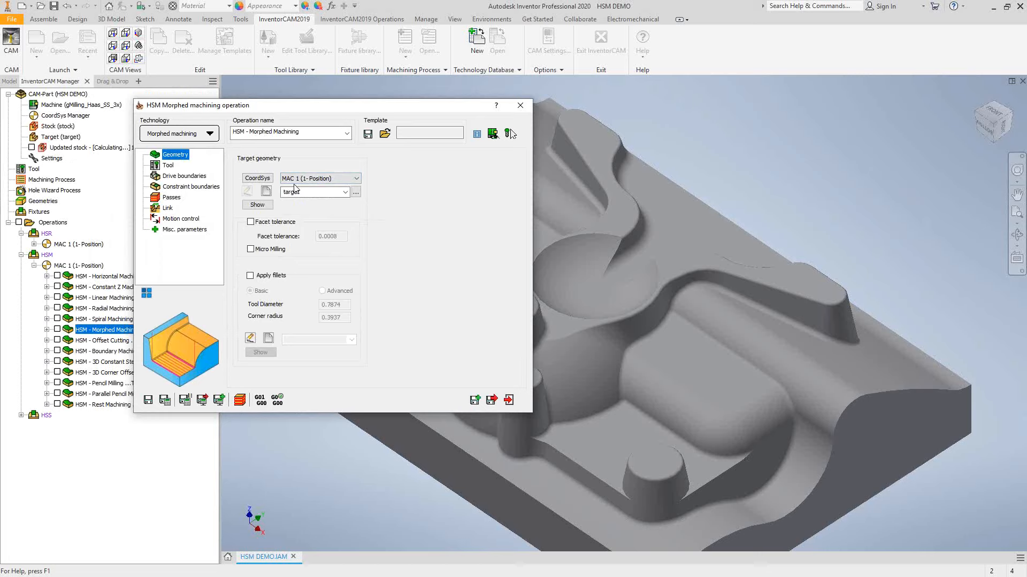
{"action": "left_click", "coordinate": [171, 199]}
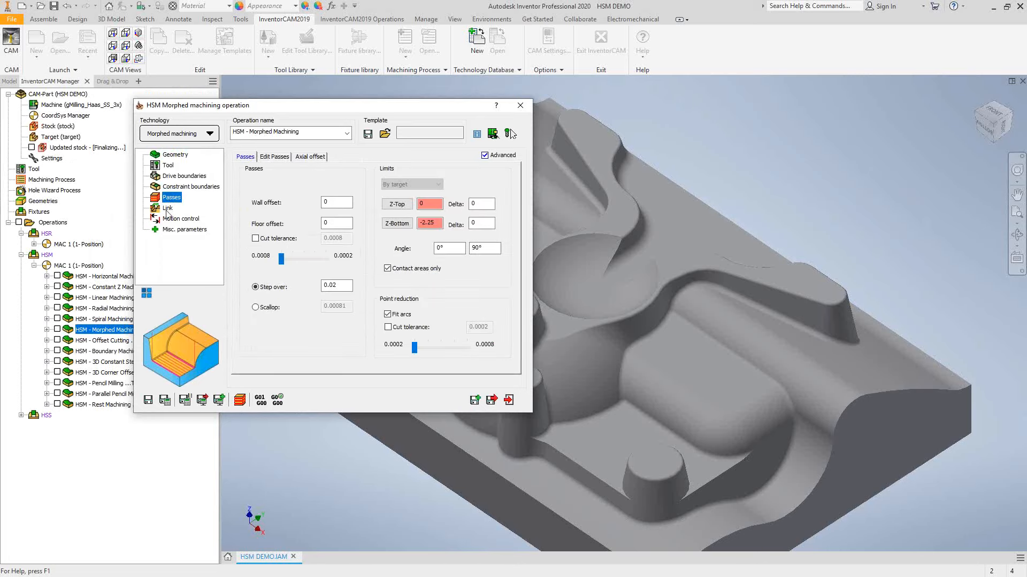
{"action": "left_click_drag", "start_coordinate": [339, 286], "coordinate": [316, 294]}
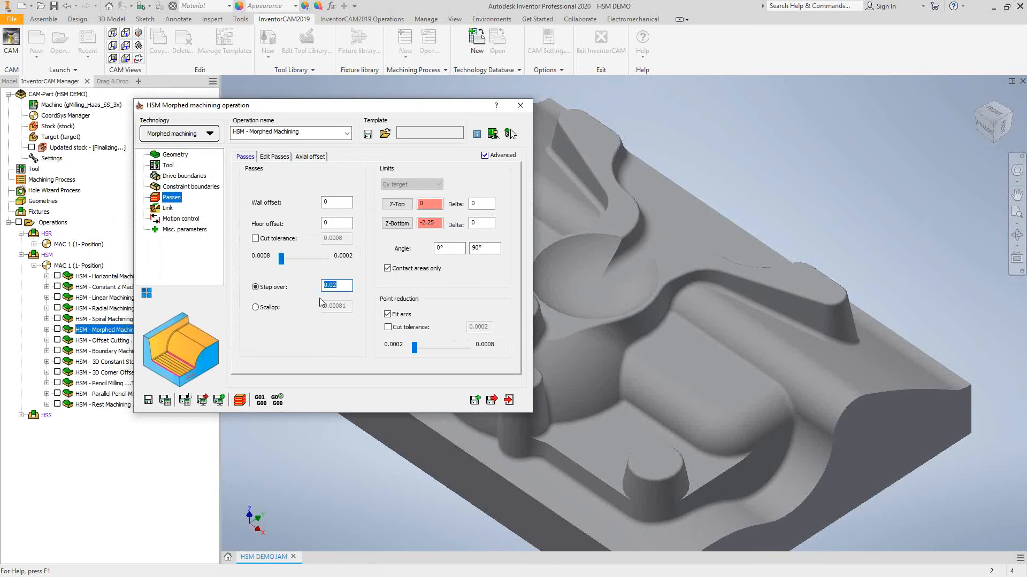
{"action": "left_click", "coordinate": [509, 400]}
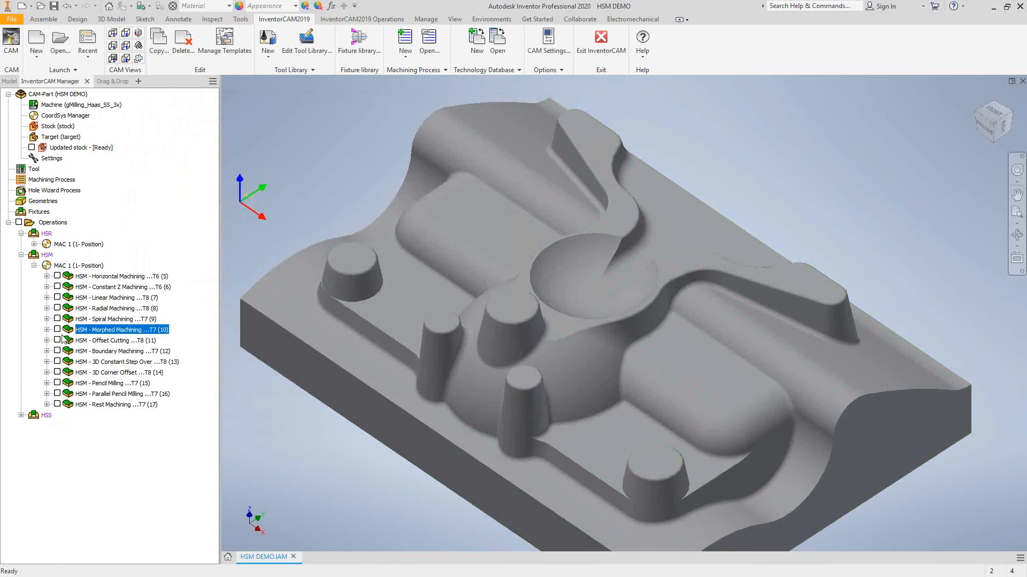
Display the morphed toolpath, inspect it closely along the filleted pad side, and hide it again with the whole part in view
{"action": "left_click", "coordinate": [57, 329]}
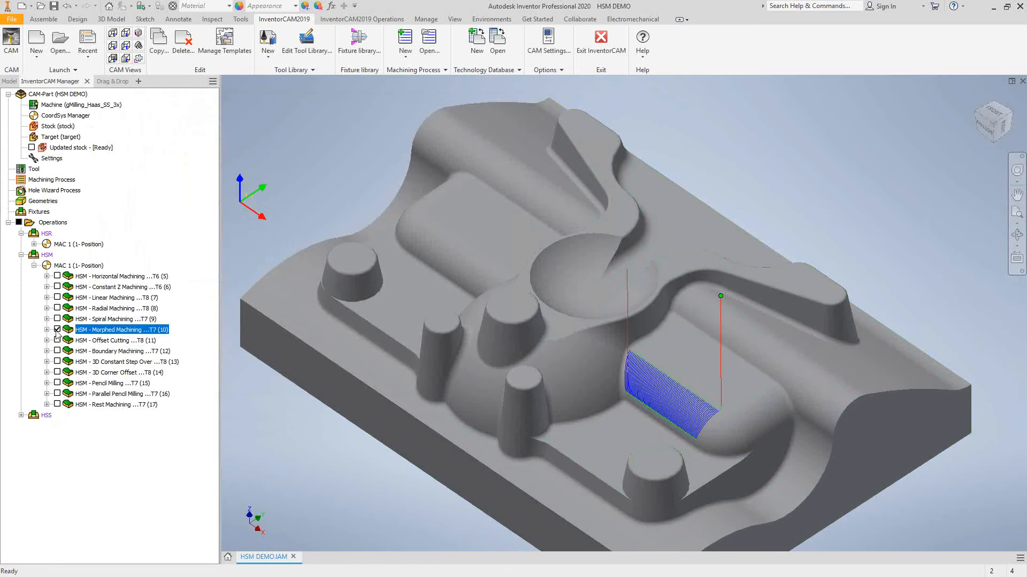
{"action": "scroll", "coordinate": [740, 402], "scroll_direction": "up", "scroll_amount": 5}
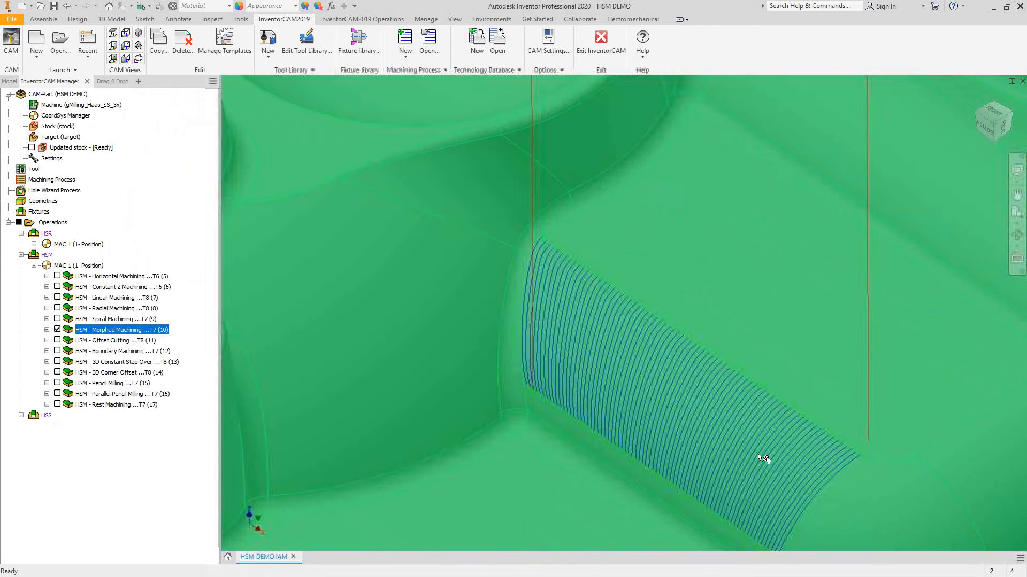
{"action": "left_click", "coordinate": [57, 329]}
{"action": "key", "text": "F6"}
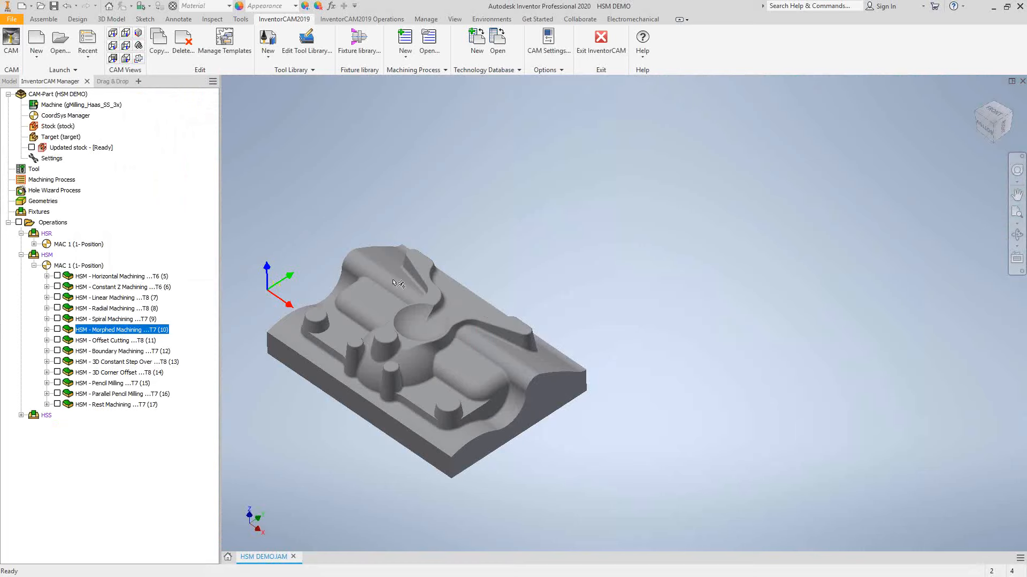
{"action": "left_click", "coordinate": [1017, 213]}
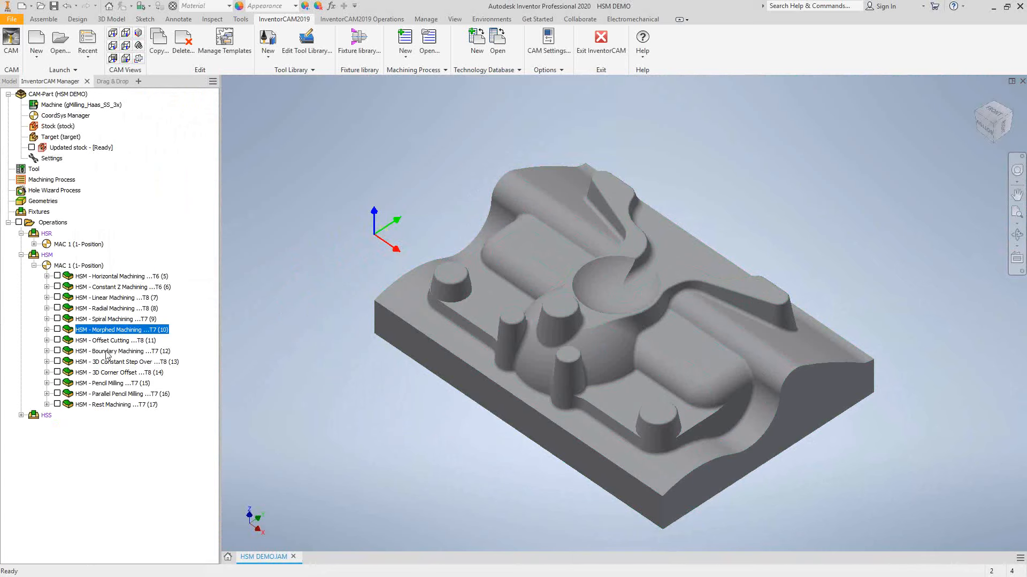
Display the Offset Cutting toolpath, inspect it closely along the part's curved end edge, and hide it again
{"action": "left_click", "coordinate": [57, 340]}
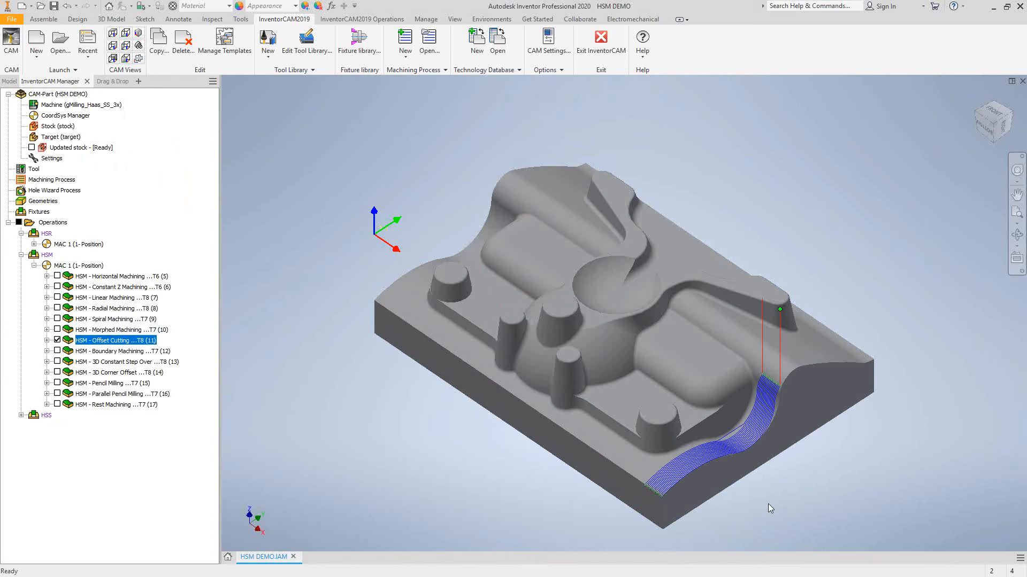
{"action": "scroll", "coordinate": [769, 506], "scroll_direction": "up", "scroll_amount": 3}
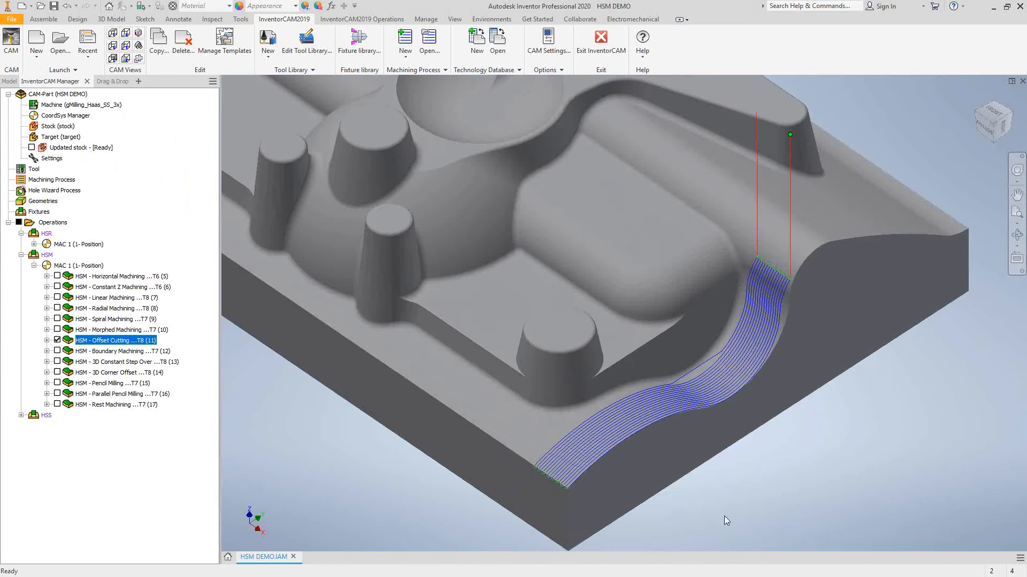
{"action": "left_click", "coordinate": [57, 340]}
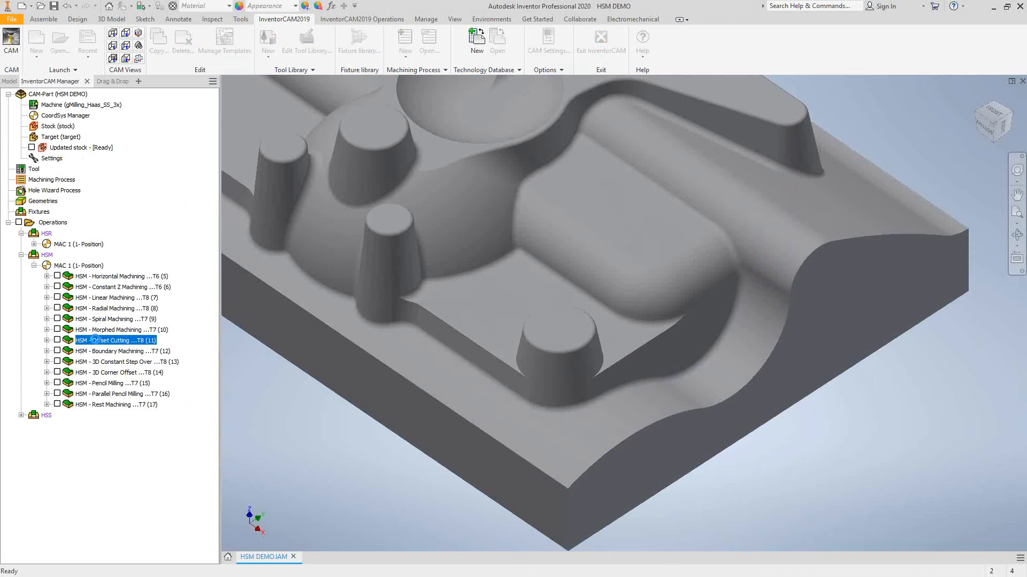
Open the Offset Cutting operation and review its drive curve on the model together with the clear direction and cutting direction
{"action": "double_click", "coordinate": [95, 340]}
{"action": "left_click", "coordinate": [182, 176]}
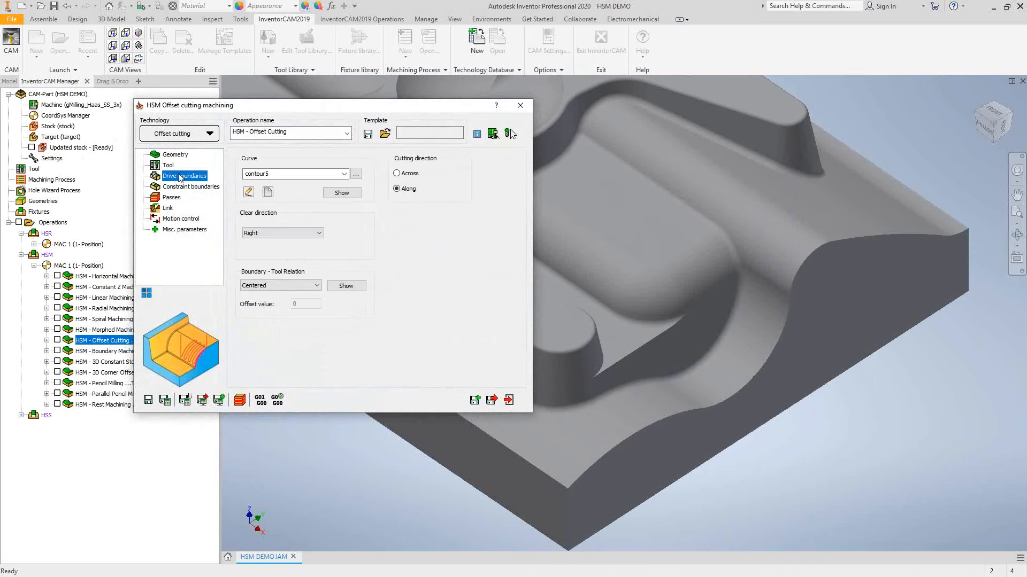
{"action": "left_click", "coordinate": [337, 194]}
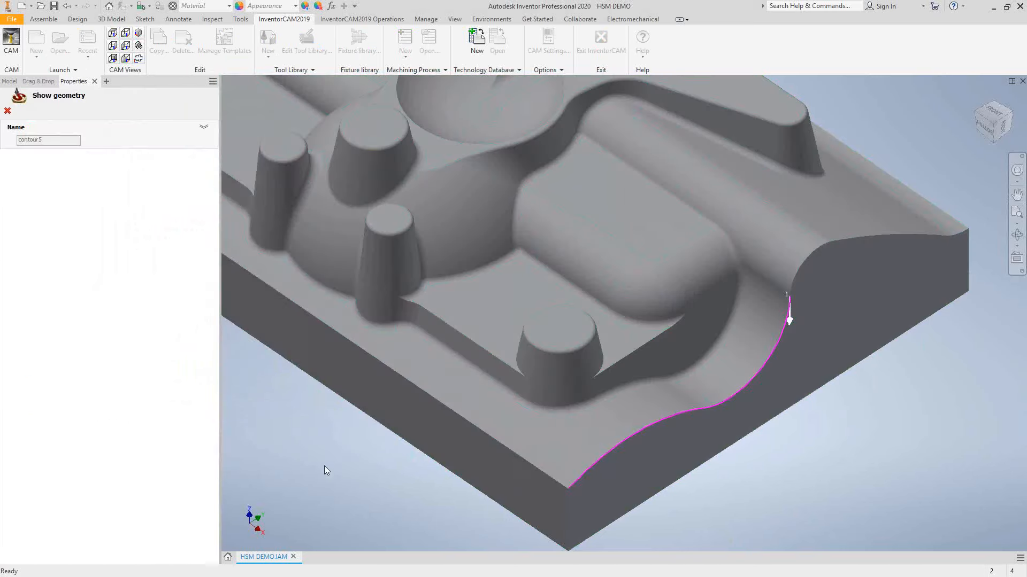
{"action": "left_click", "coordinate": [8, 111]}
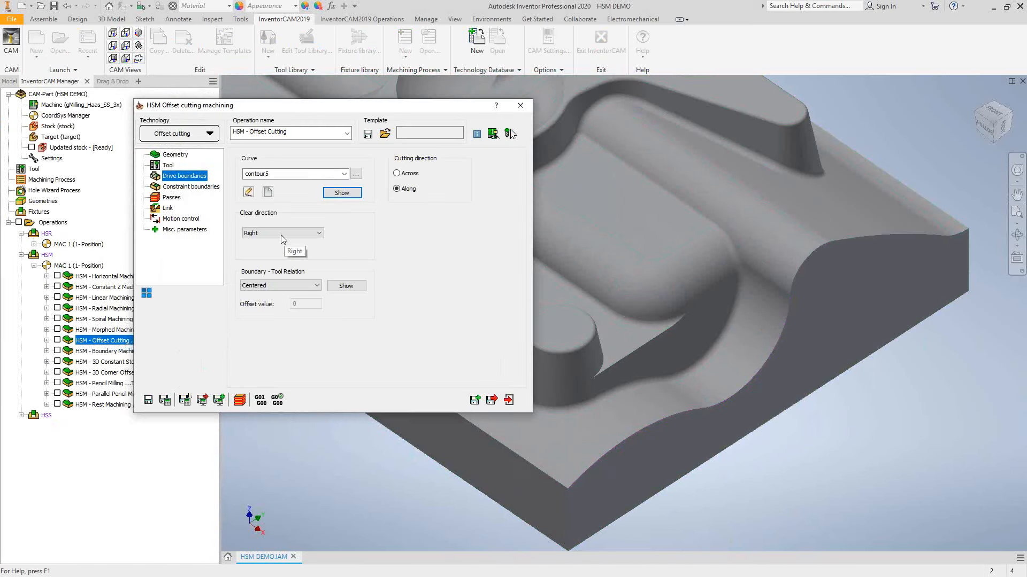
{"action": "left_click", "coordinate": [342, 193]}
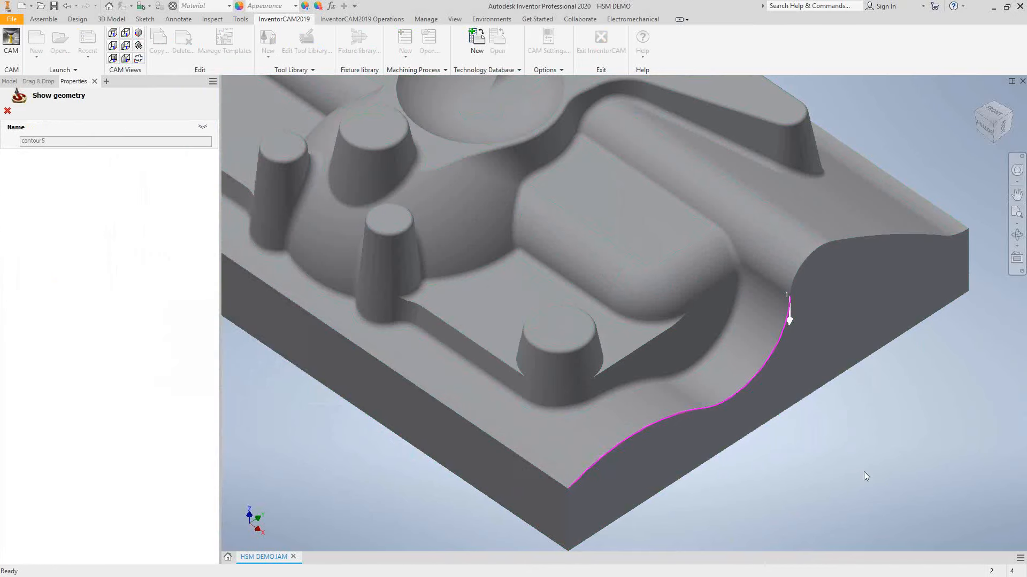
{"action": "left_click", "coordinate": [7, 111]}
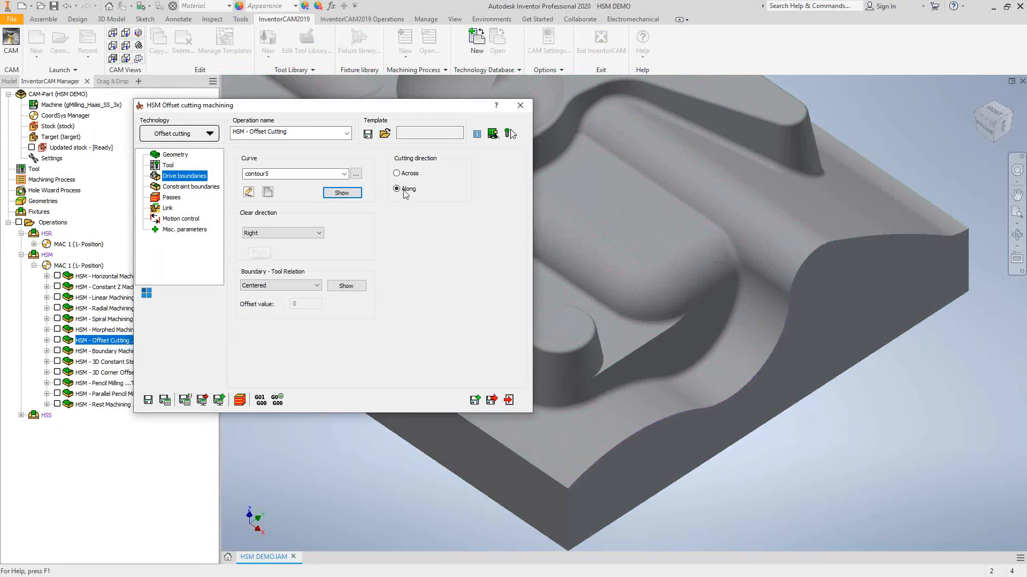
Review the Offset Cutting operation's cutting direction, constraint boundaries, right clear offset and step over
{"action": "left_click", "coordinate": [402, 193]}
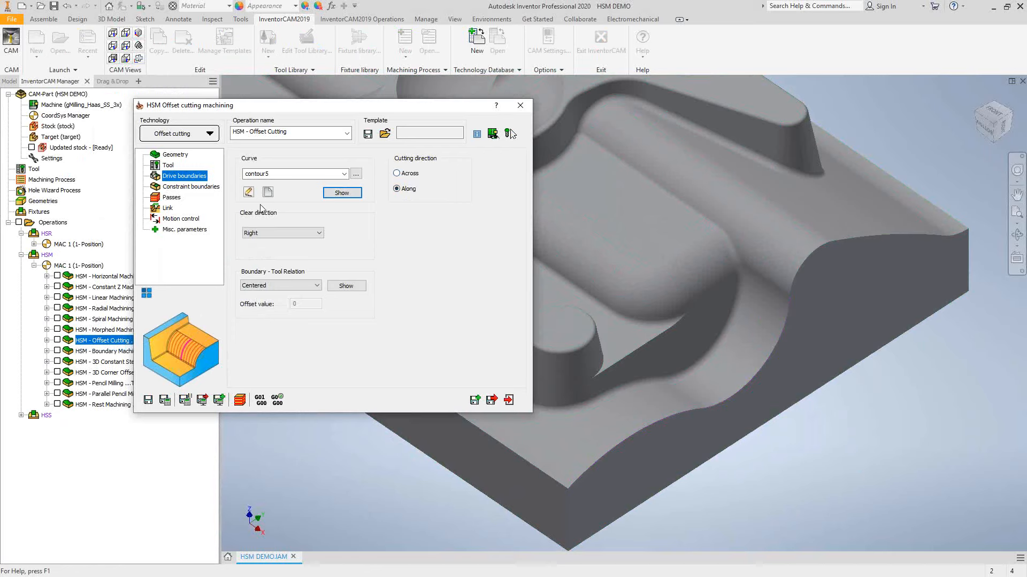
{"action": "left_click", "coordinate": [200, 187]}
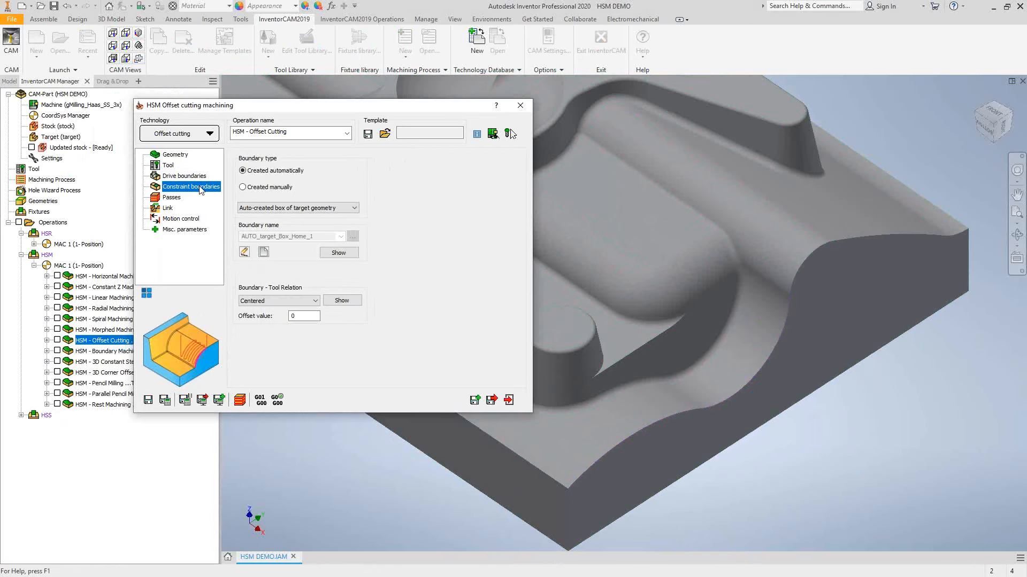
{"action": "left_click", "coordinate": [171, 198]}
{"action": "left_click", "coordinate": [323, 269]}
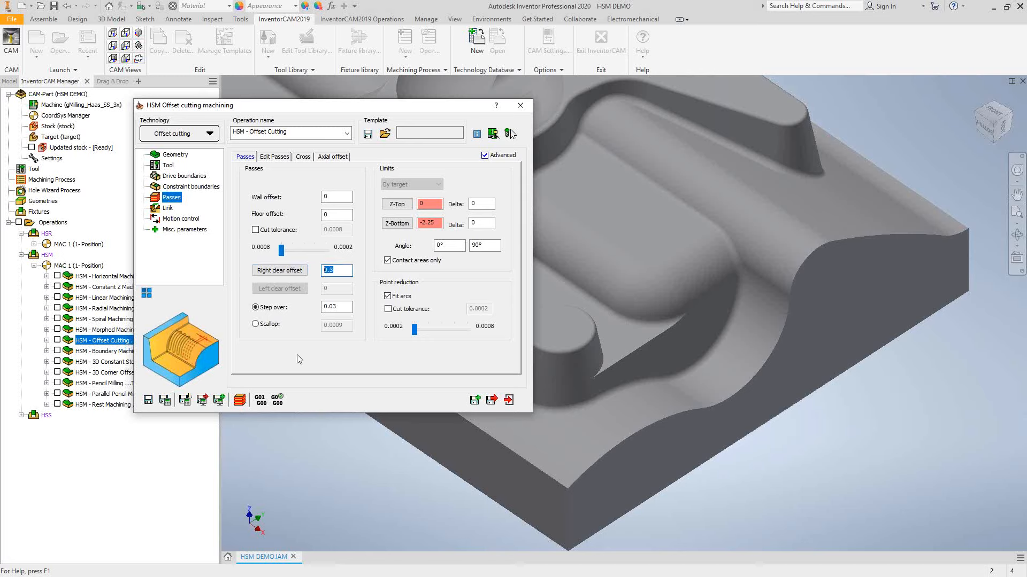
{"action": "key", "text": "Tab"}
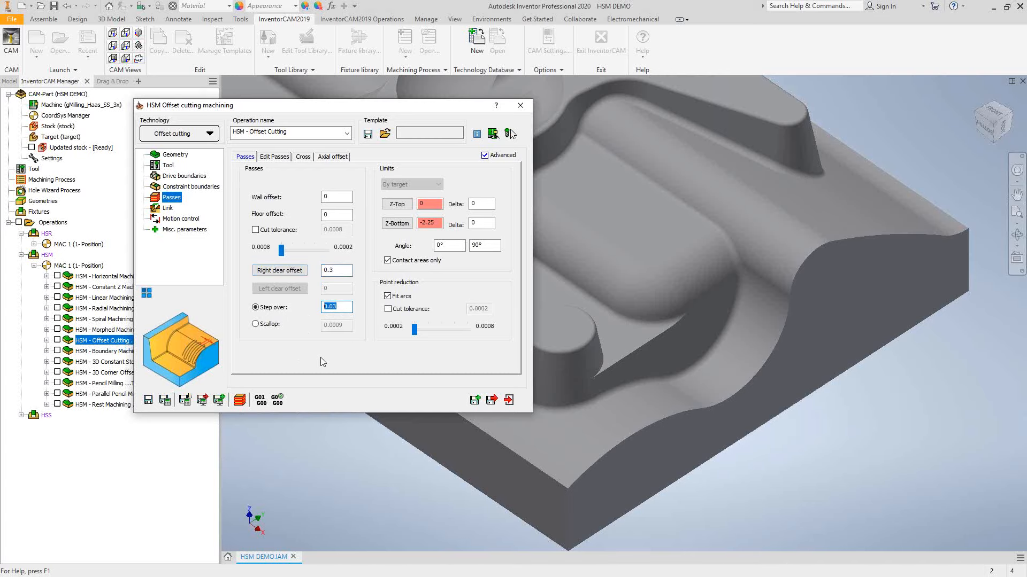
Exit the Offset Cutting operation, display its toolpath along the curved end edge, and hide it again
{"action": "left_click", "coordinate": [508, 400]}
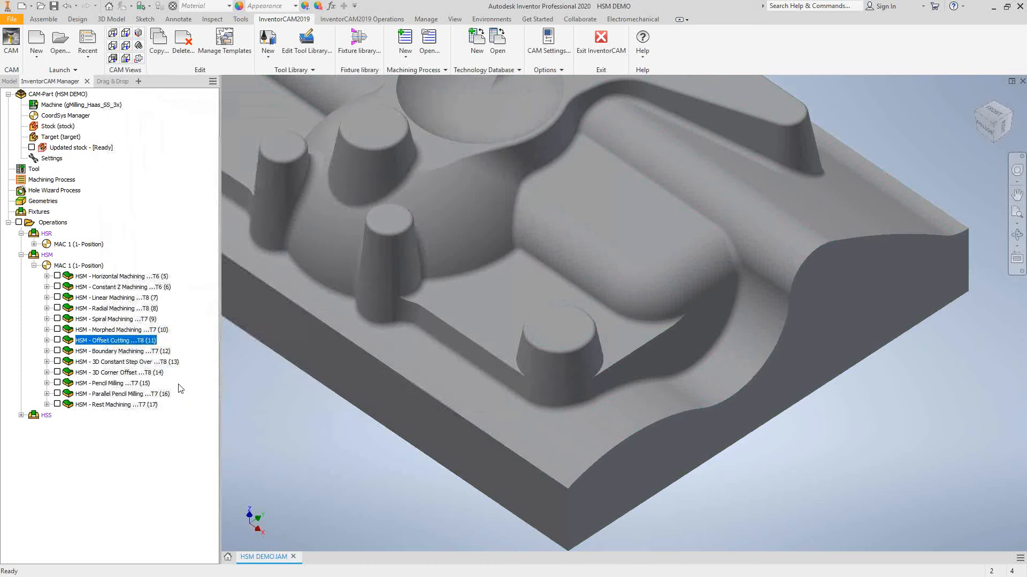
{"action": "left_click", "coordinate": [57, 341]}
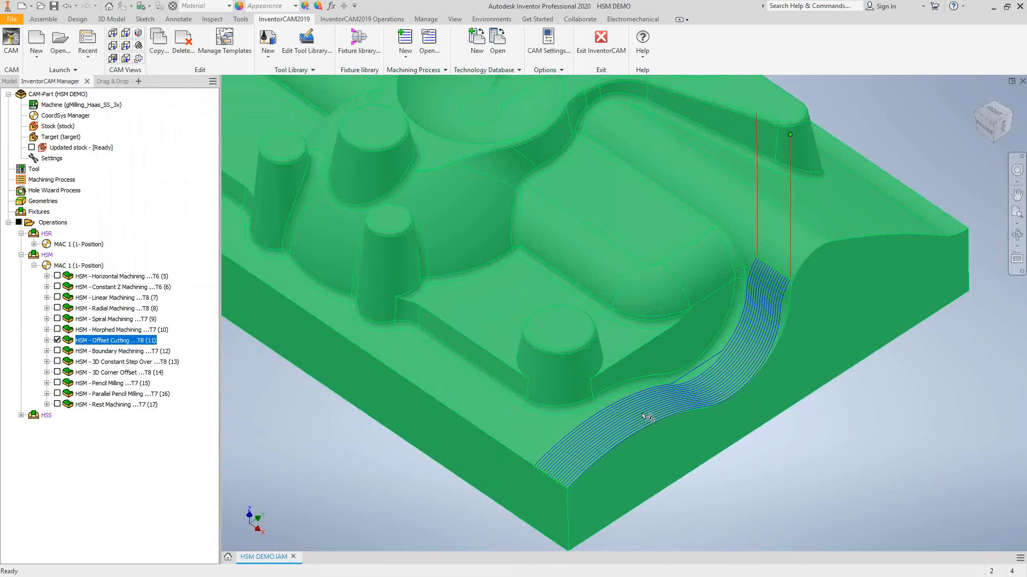
{"action": "left_click", "coordinate": [57, 340]}
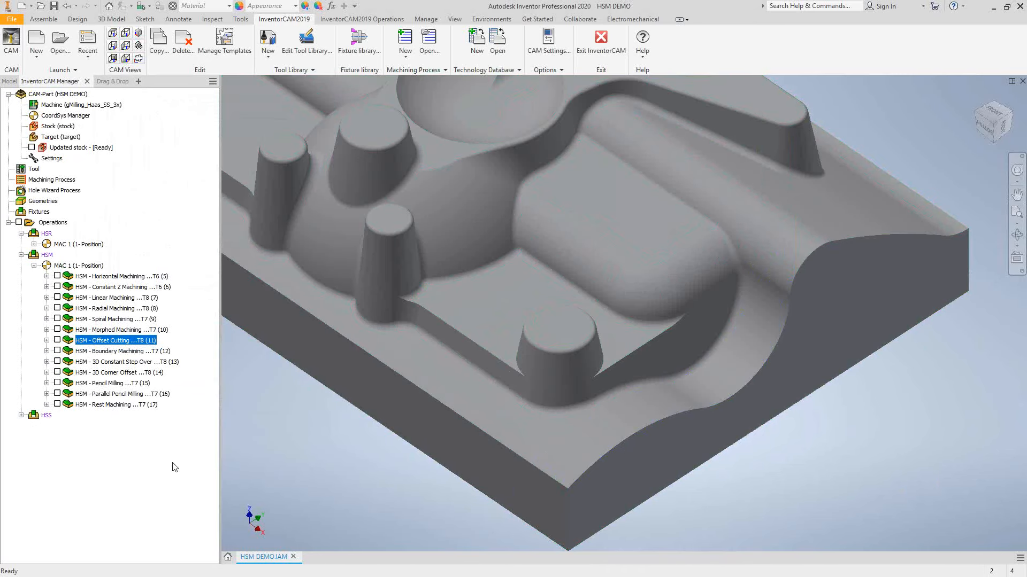
Open the Boundary Machining operation, show its user-defined drive boundary on the model, and exit the operation
{"action": "double_click", "coordinate": [95, 350]}
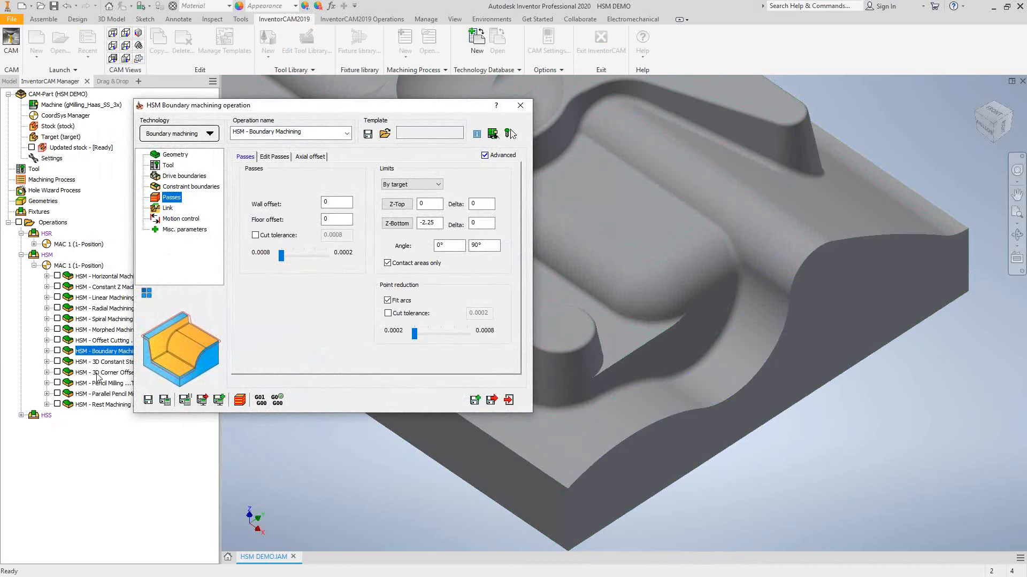
{"action": "left_click", "coordinate": [188, 176]}
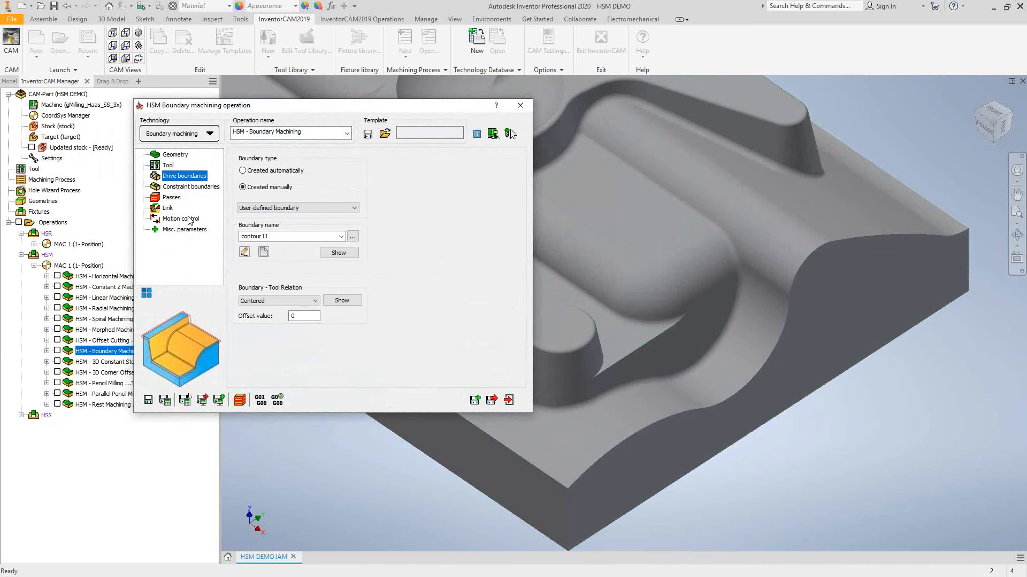
{"action": "left_click", "coordinate": [338, 253]}
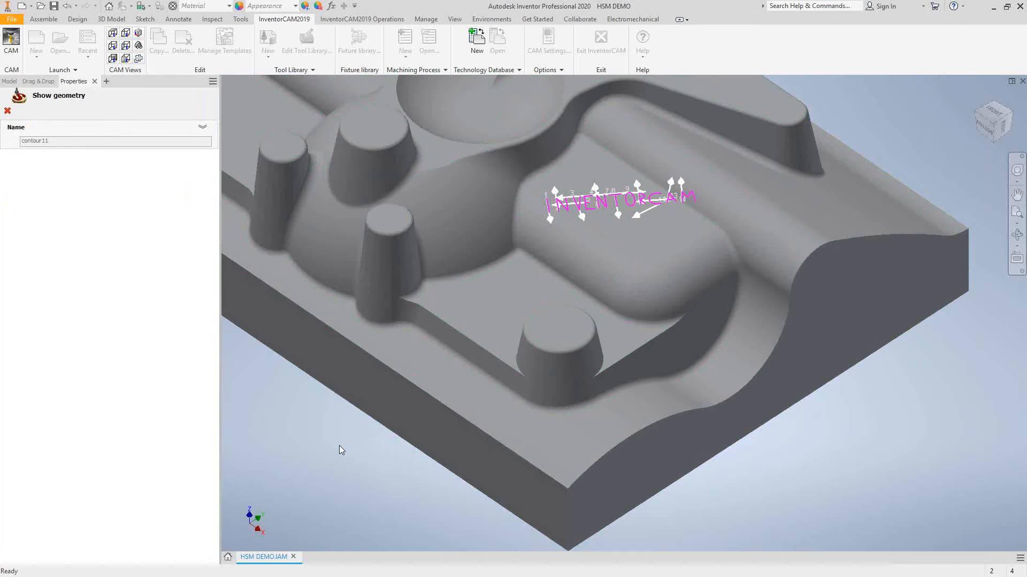
{"action": "left_click", "coordinate": [8, 112]}
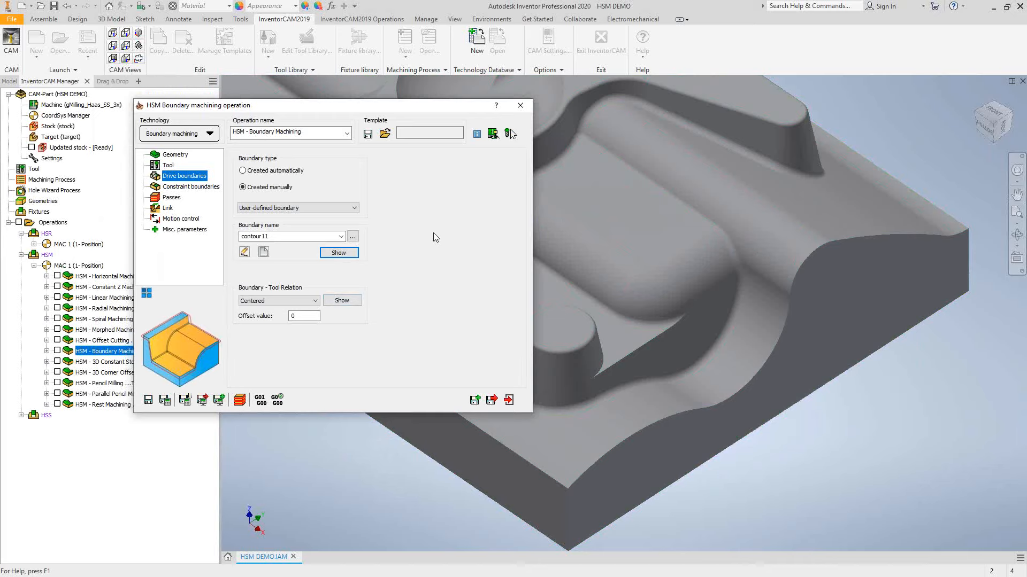
{"action": "left_click", "coordinate": [508, 400]}
Make Sketch15 of the design model visible, inspect the lettering's height above the part from the side, and hide the sketch again
{"action": "left_click", "coordinate": [9, 81]}
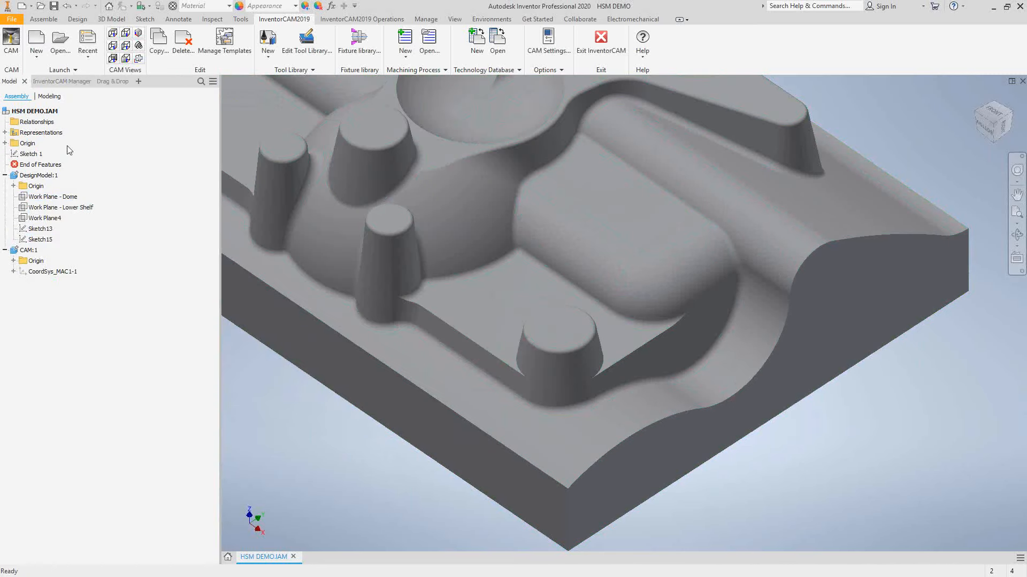
{"action": "right_click", "coordinate": [35, 240]}
{"action": "left_click", "coordinate": [68, 361]}
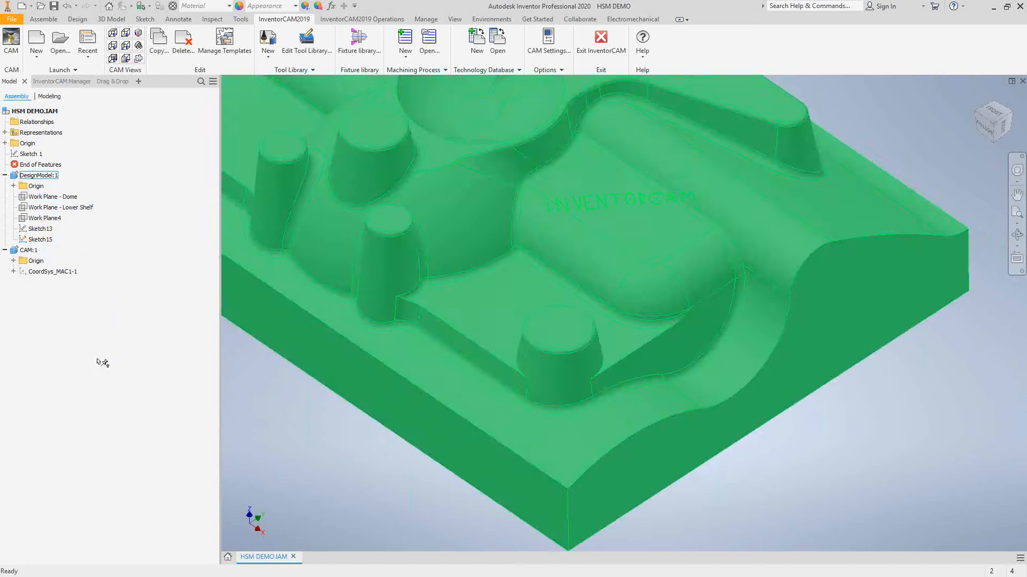
{"action": "key", "text": "F4"}
{"action": "left_click_drag", "start_coordinate": [719, 408], "coordinate": [694, 316]}
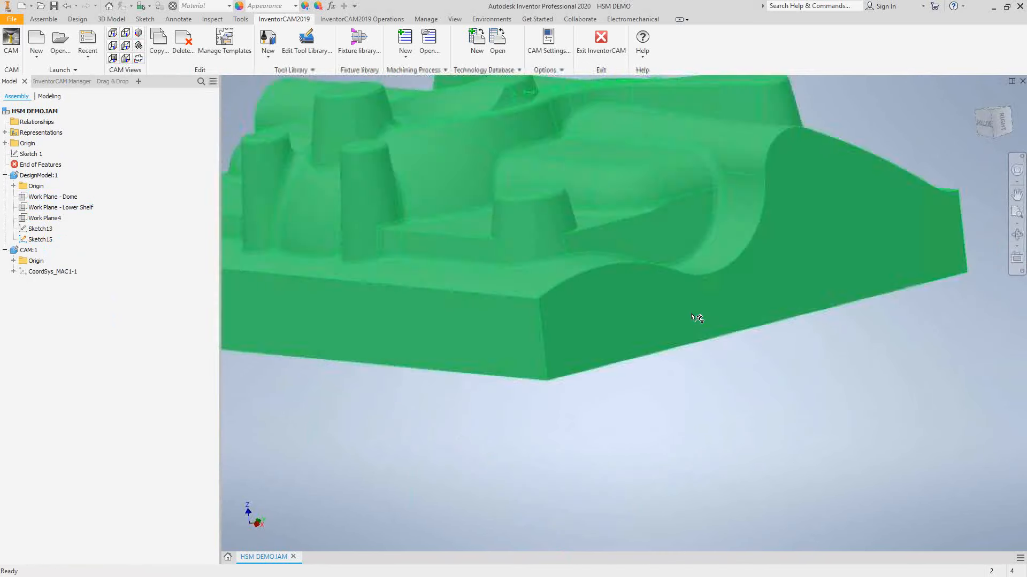
{"action": "middle_click_drag", "start_coordinate": [750, 394], "coordinate": [752, 488]}
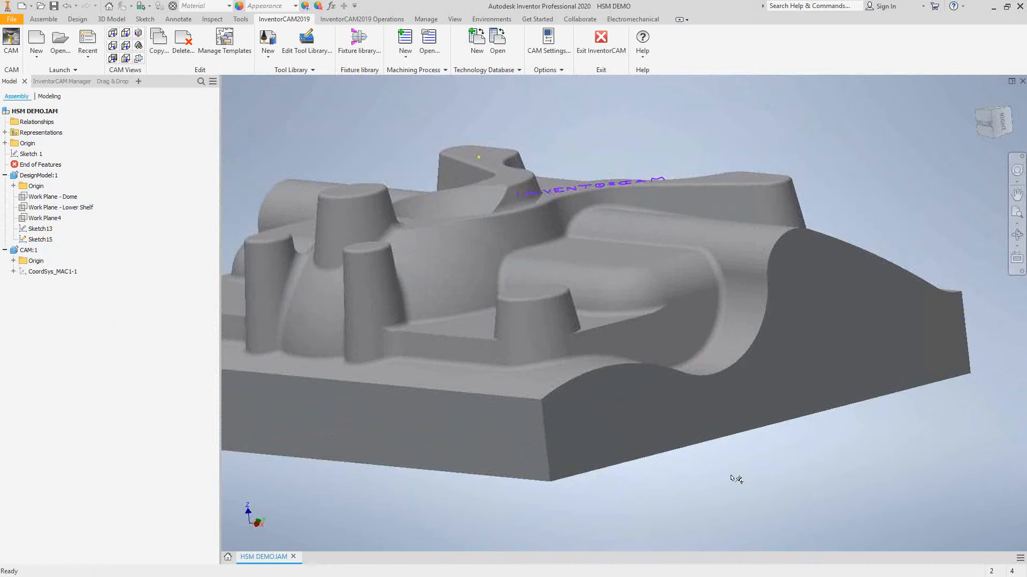
{"action": "key", "text": "F4"}
{"action": "left_click_drag", "start_coordinate": [597, 242], "coordinate": [594, 339]}
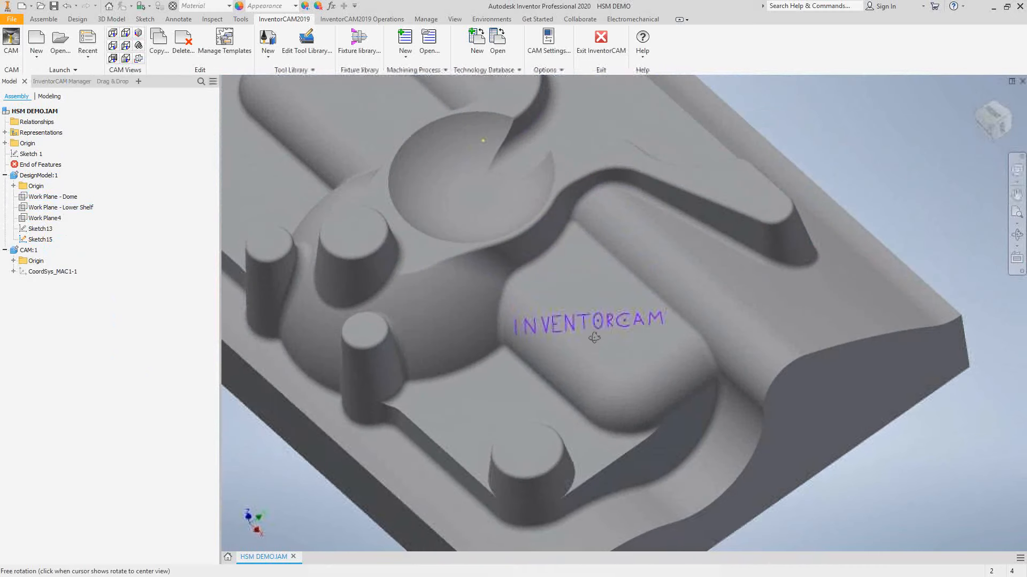
{"action": "right_click", "coordinate": [40, 238]}
{"action": "left_click", "coordinate": [64, 357]}
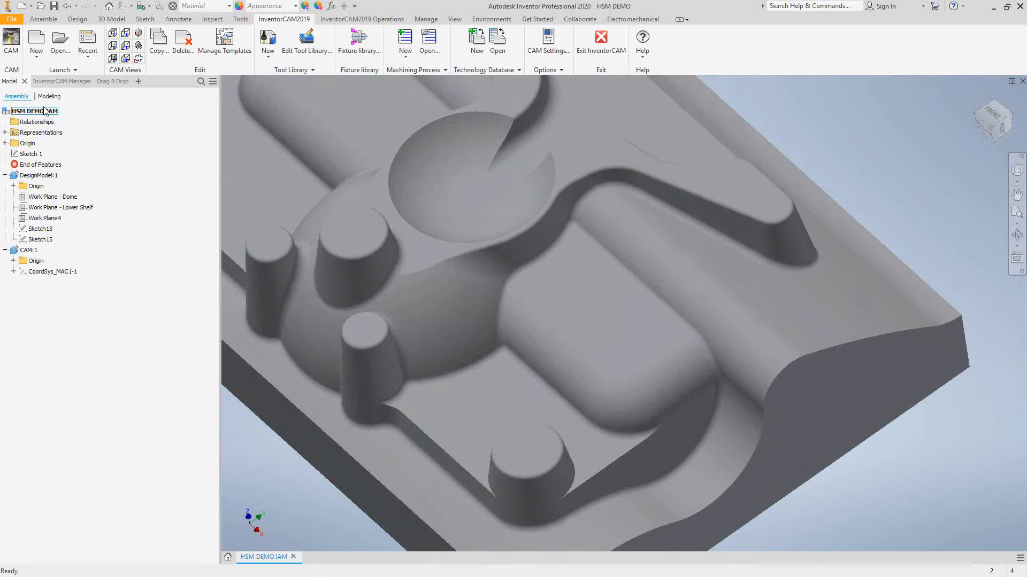
Reopen the Boundary Machining operation and review its drive boundaries, constraint boundaries and passes settings
{"action": "left_click", "coordinate": [51, 82]}
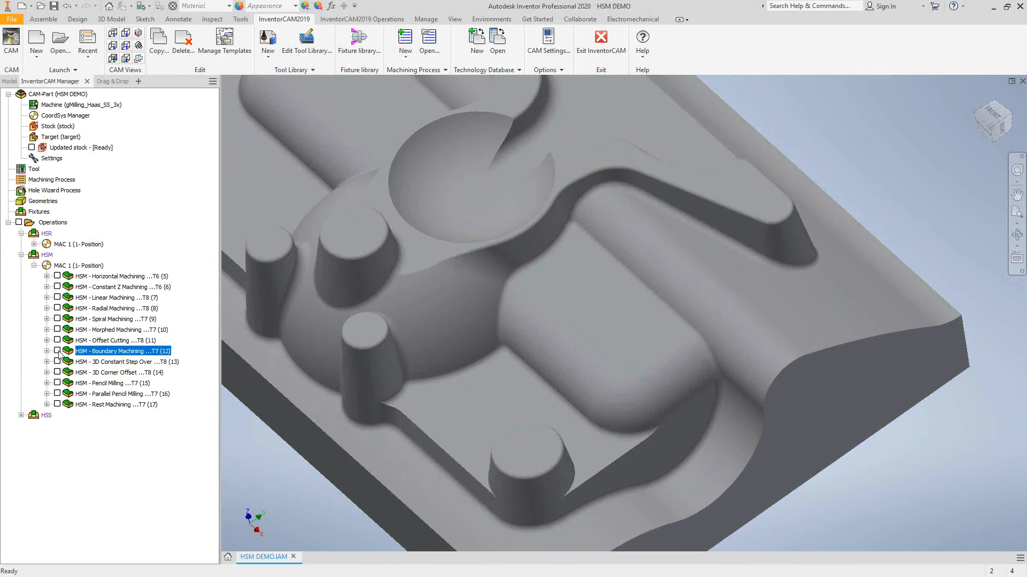
{"action": "double_click", "coordinate": [81, 353]}
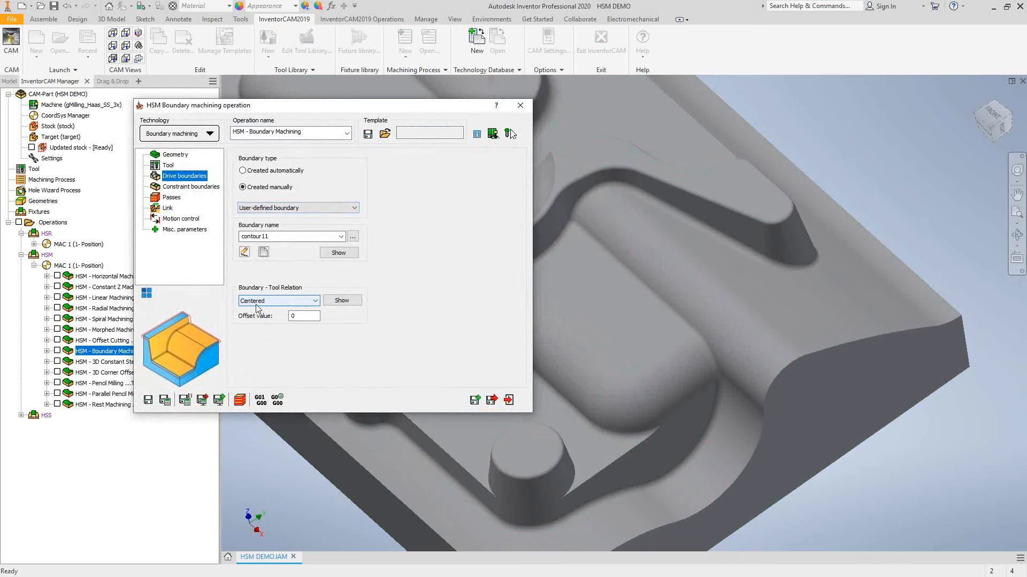
{"action": "left_click", "coordinate": [175, 189]}
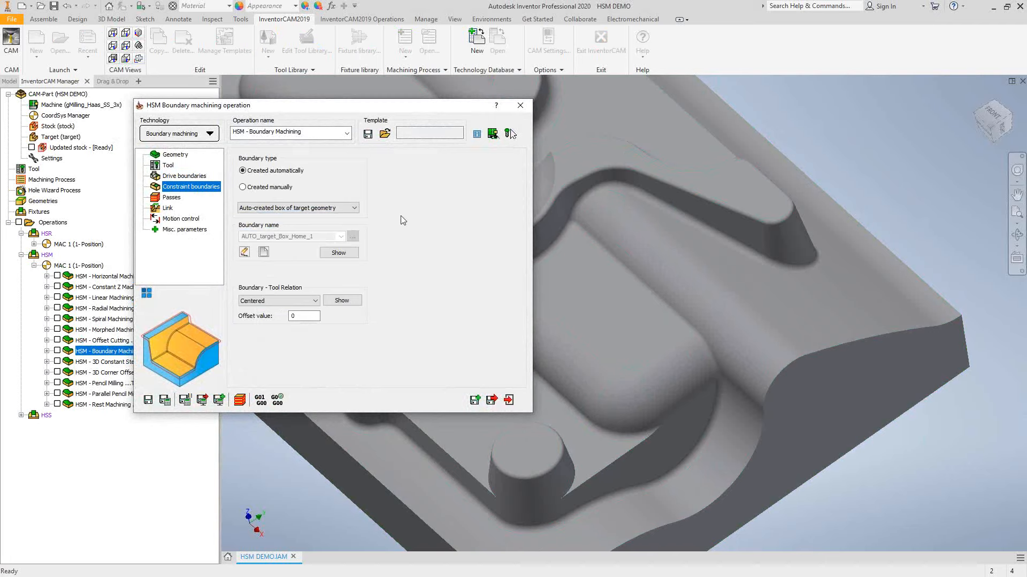
{"action": "left_click", "coordinate": [166, 198]}
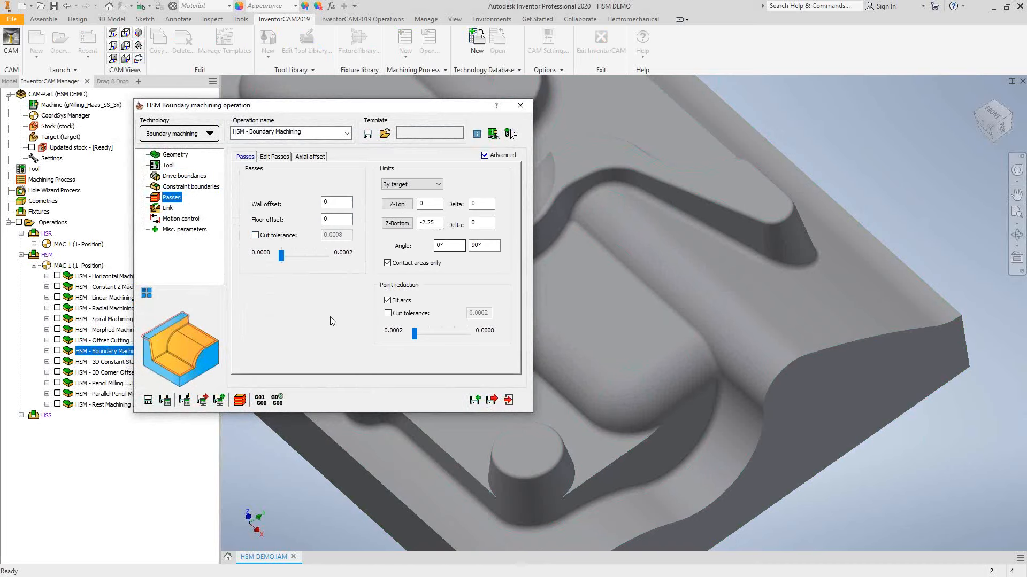
Exit the Boundary Machining operation, display its lettering toolpath projected on the part, and hide it again
{"action": "left_click", "coordinate": [509, 400]}
{"action": "left_click", "coordinate": [57, 350]}
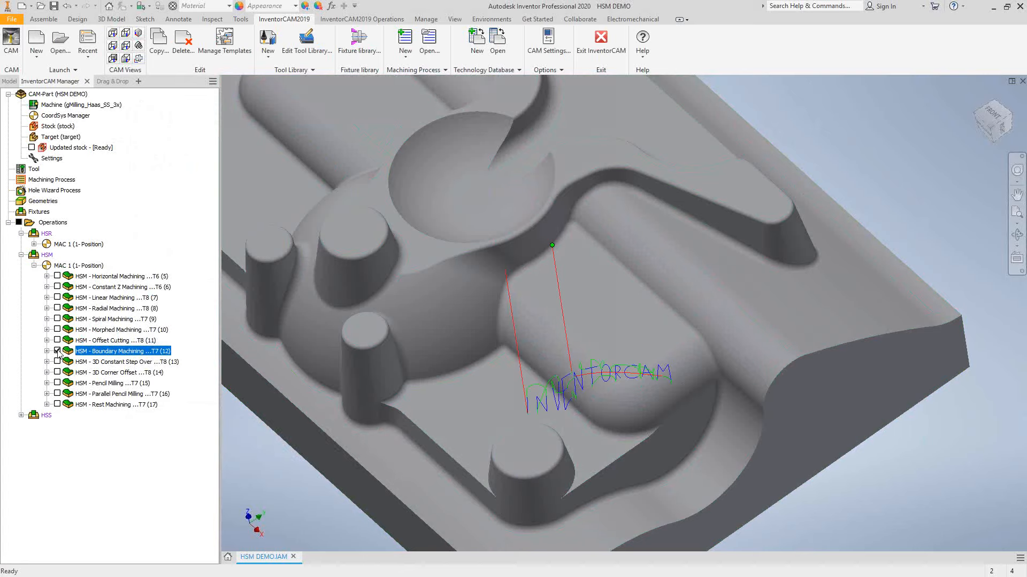
{"action": "left_click", "coordinate": [57, 350]}
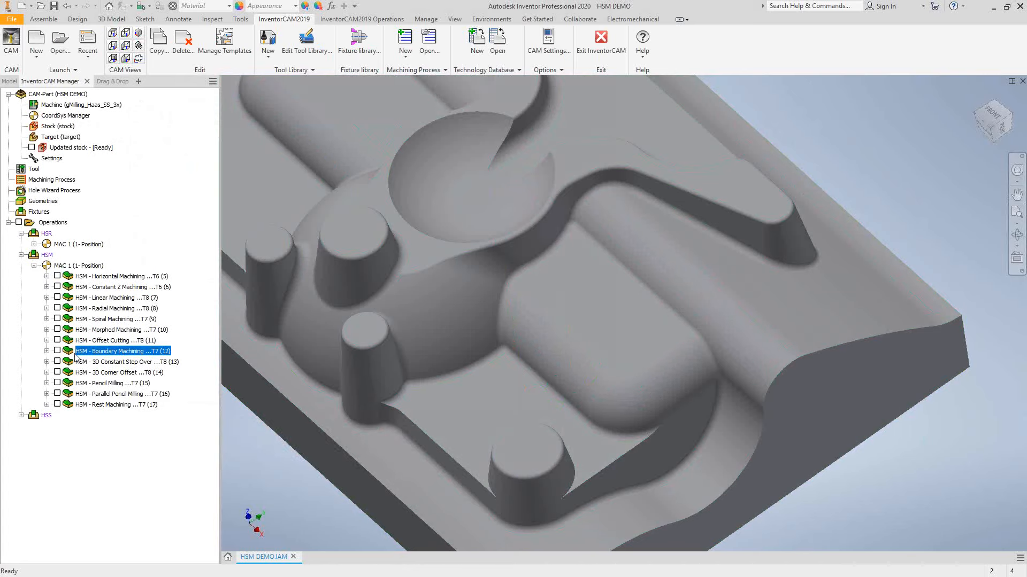
Open the 3D Constant Step Over operation and show its drive boundary on the model
{"action": "left_click", "coordinate": [94, 362]}
{"action": "double_click", "coordinate": [94, 362]}
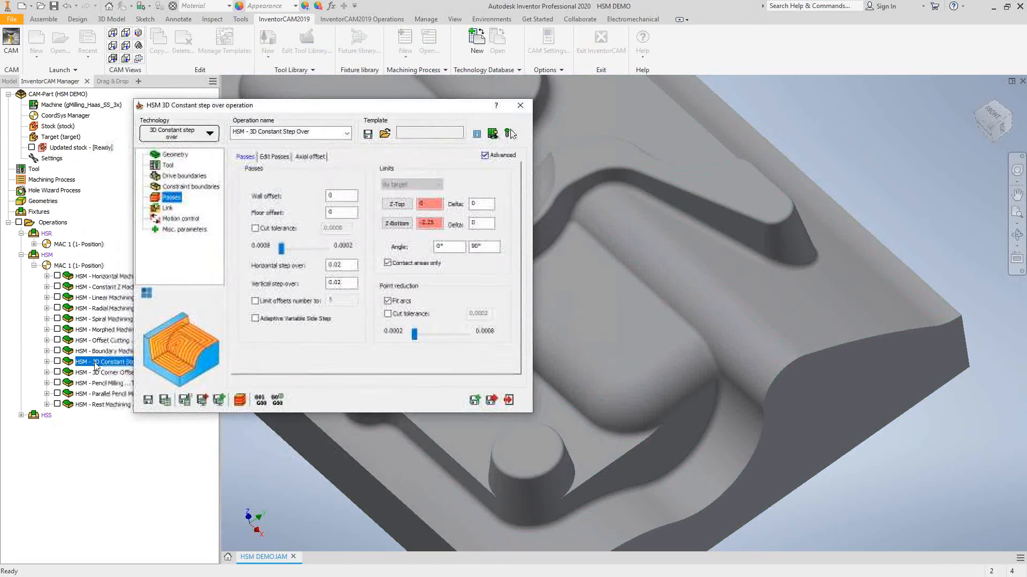
{"action": "left_click", "coordinate": [192, 177]}
{"action": "left_click", "coordinate": [335, 255]}
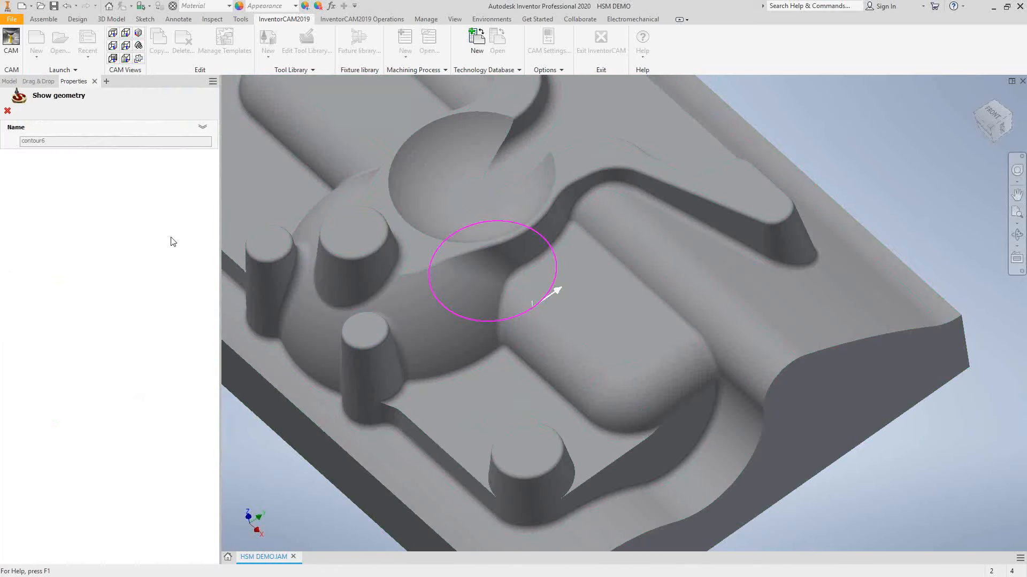
{"action": "left_click", "coordinate": [8, 113]}
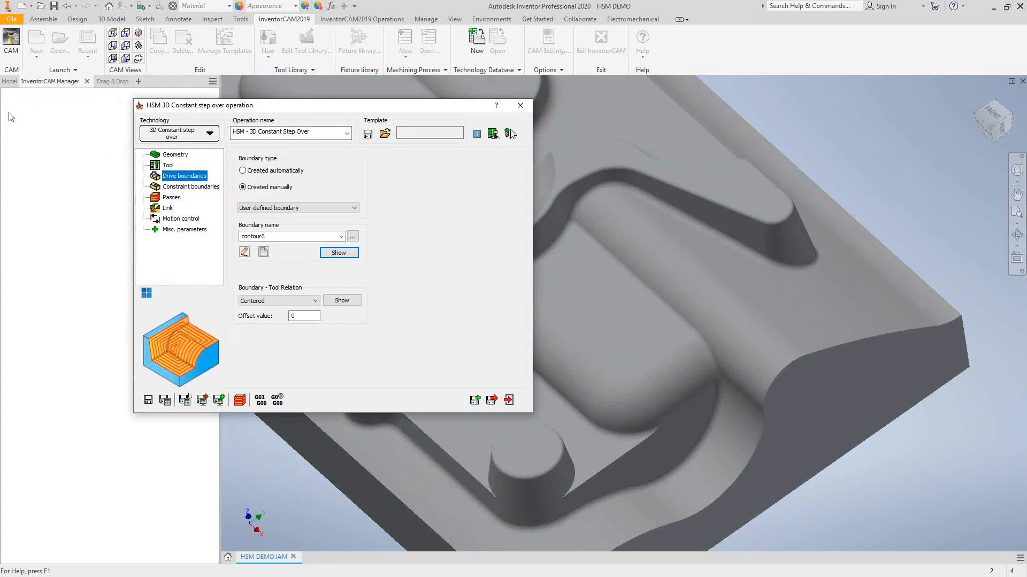
Show the 3D Constant Step Over operation's constraint boundary on the model and review its horizontal and vertical step over
{"action": "left_click", "coordinate": [180, 187]}
{"action": "left_click", "coordinate": [338, 252]}
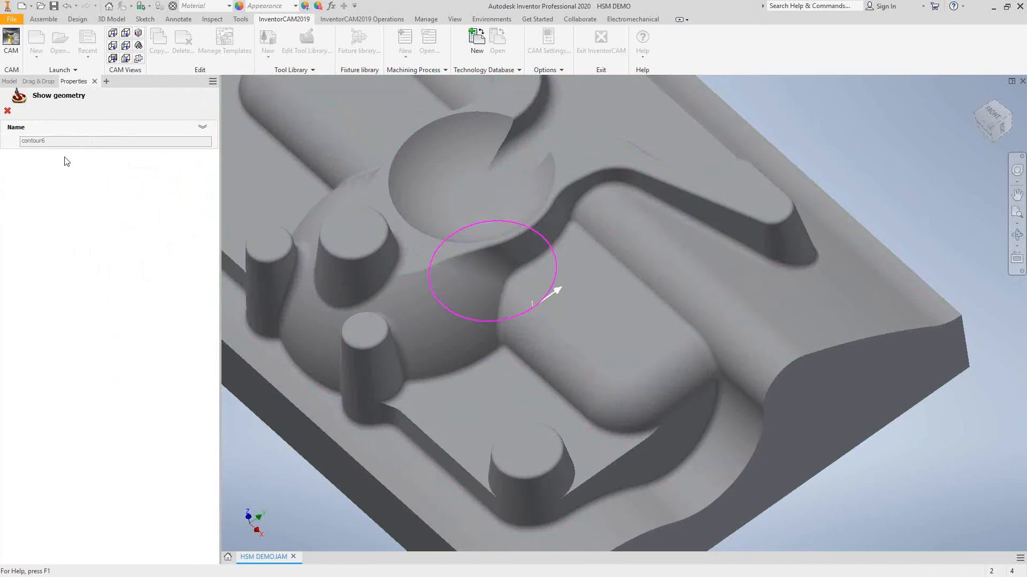
{"action": "left_click", "coordinate": [8, 112]}
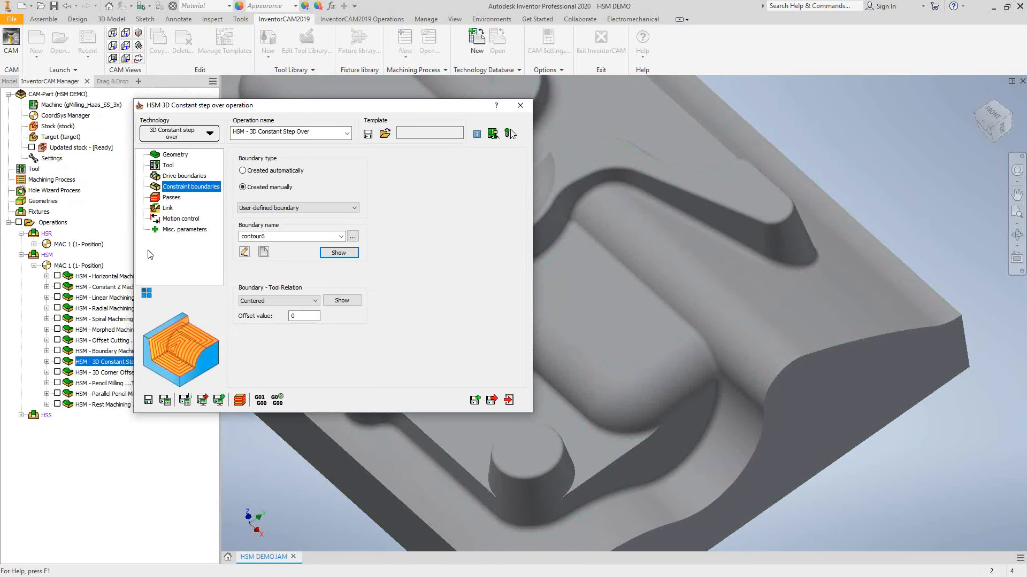
{"action": "left_click", "coordinate": [178, 198]}
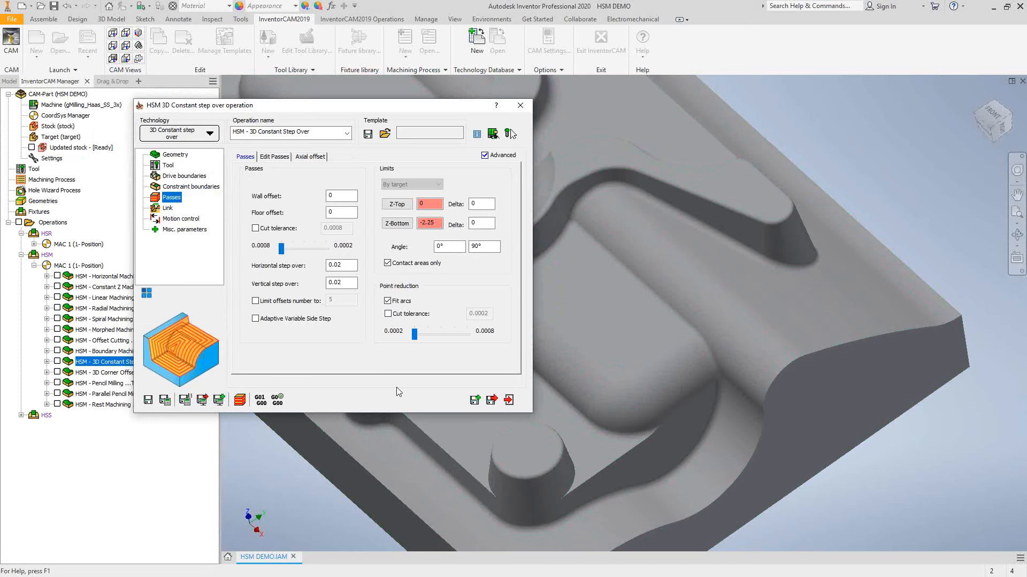
Exit the 3D Constant Step Over operation, display its toolpath inside the circular boundary, and hide it again
{"action": "left_click", "coordinate": [509, 400]}
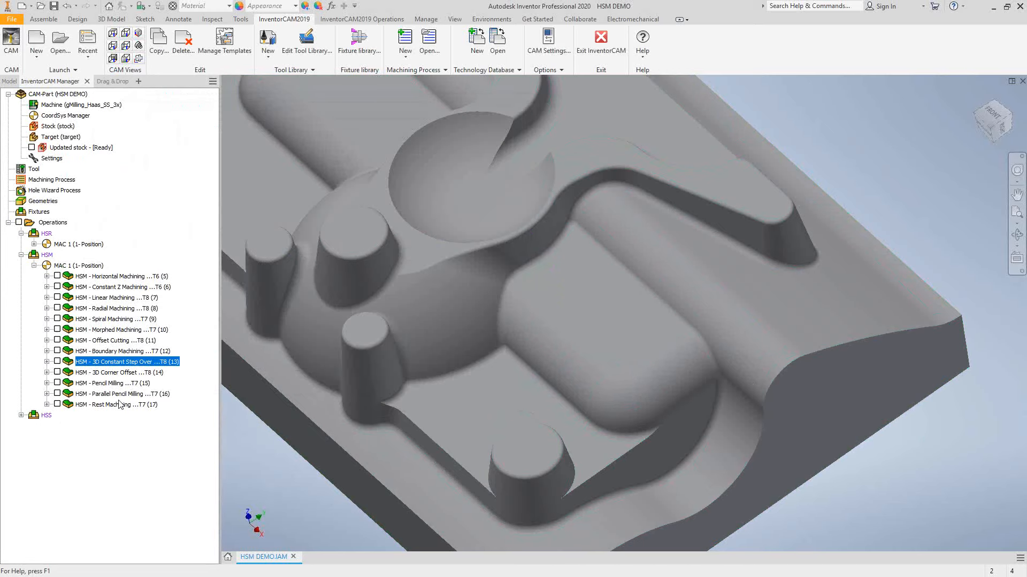
{"action": "left_click", "coordinate": [58, 362]}
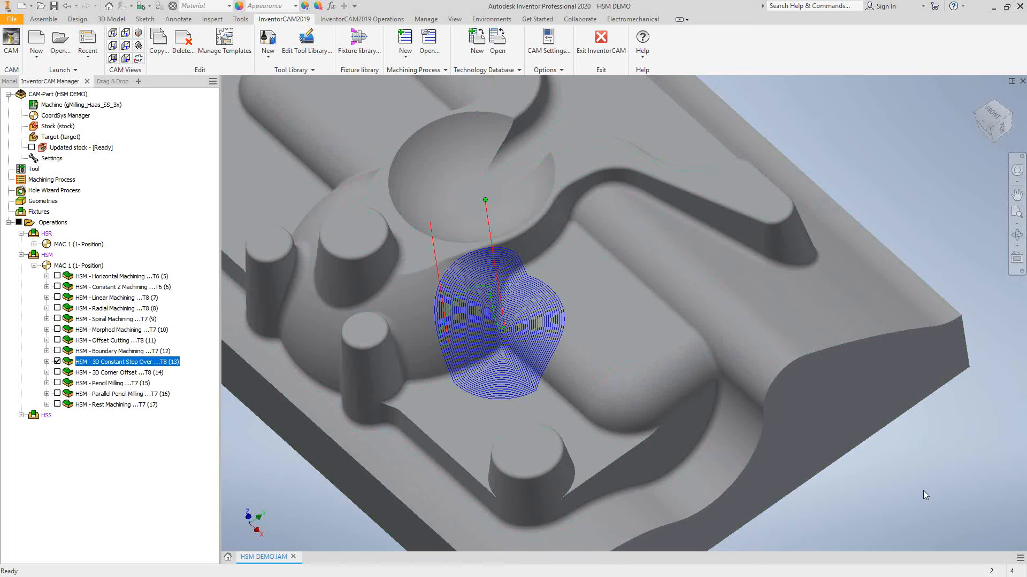
{"action": "left_click", "coordinate": [57, 362]}
Display the 3D Corner Offset toolpath, review the operation's passes settings, exit it, and hide the toolpath
{"action": "left_click", "coordinate": [57, 373]}
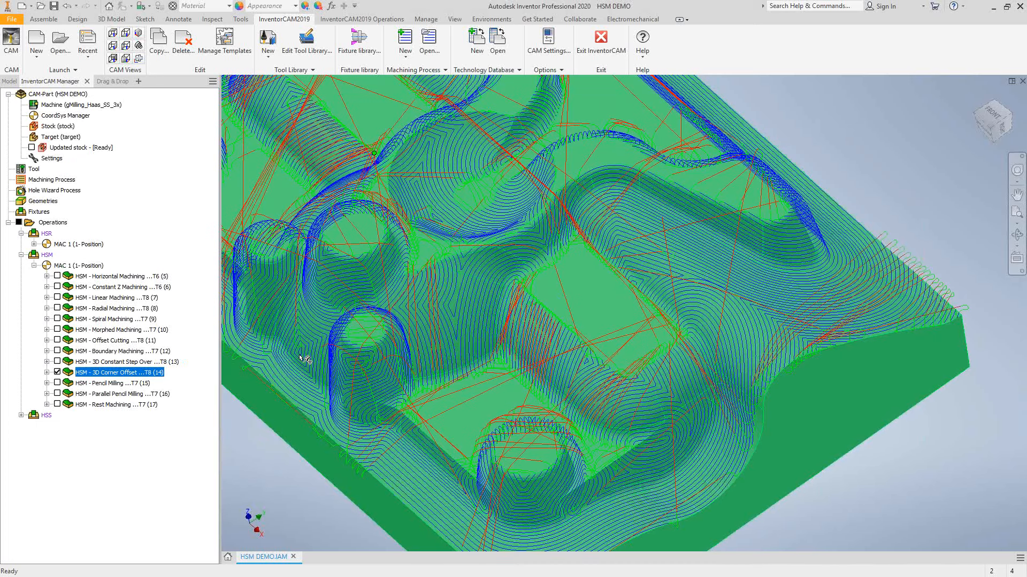
{"action": "double_click", "coordinate": [88, 371]}
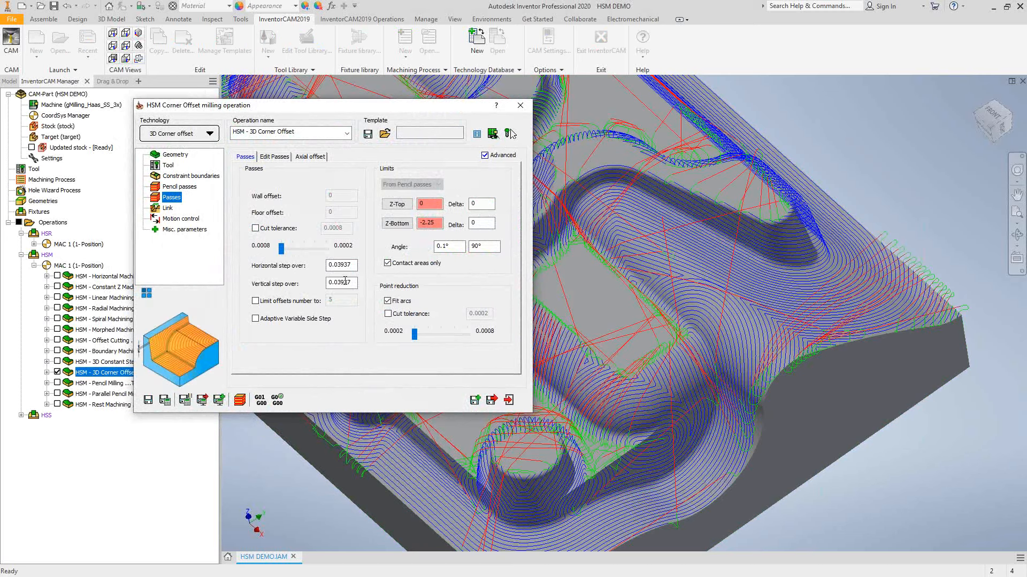
{"action": "left_click", "coordinate": [508, 400]}
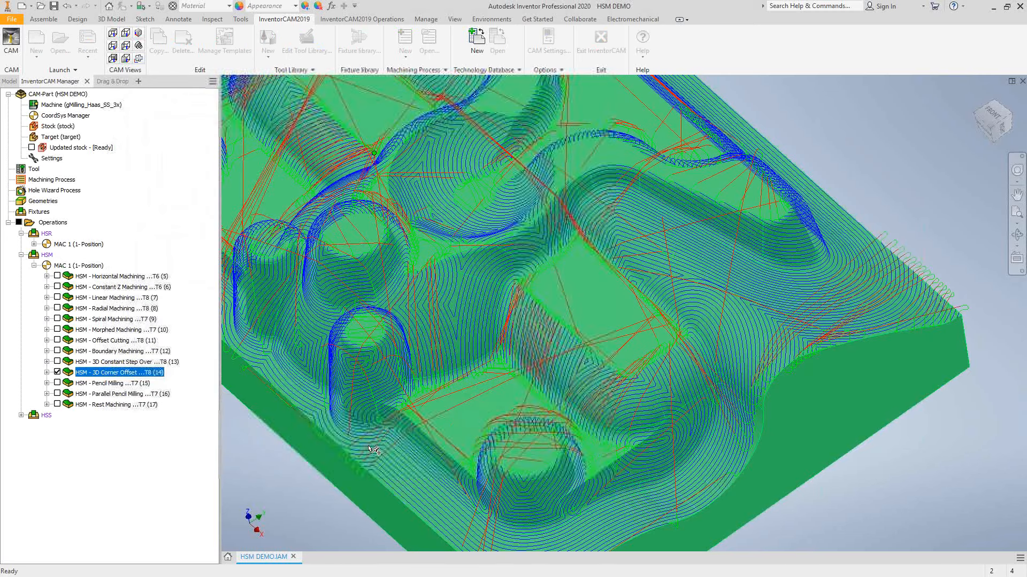
{"action": "left_click", "coordinate": [58, 372]}
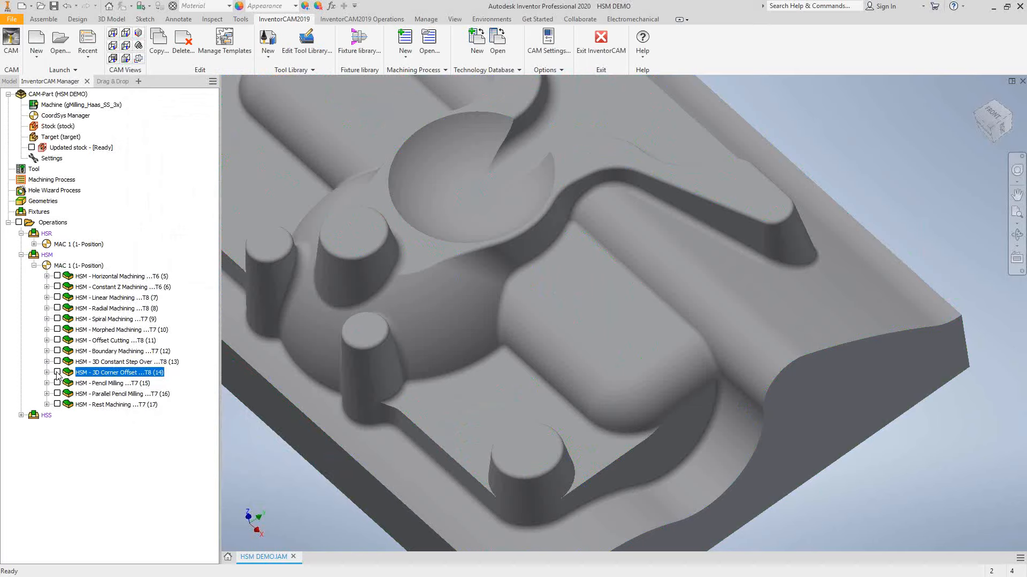
Open the Pencil Milling operation and review its geometry, tool, constraint boundaries and passes settings, including the bitangency angle
{"action": "double_click", "coordinate": [106, 383]}
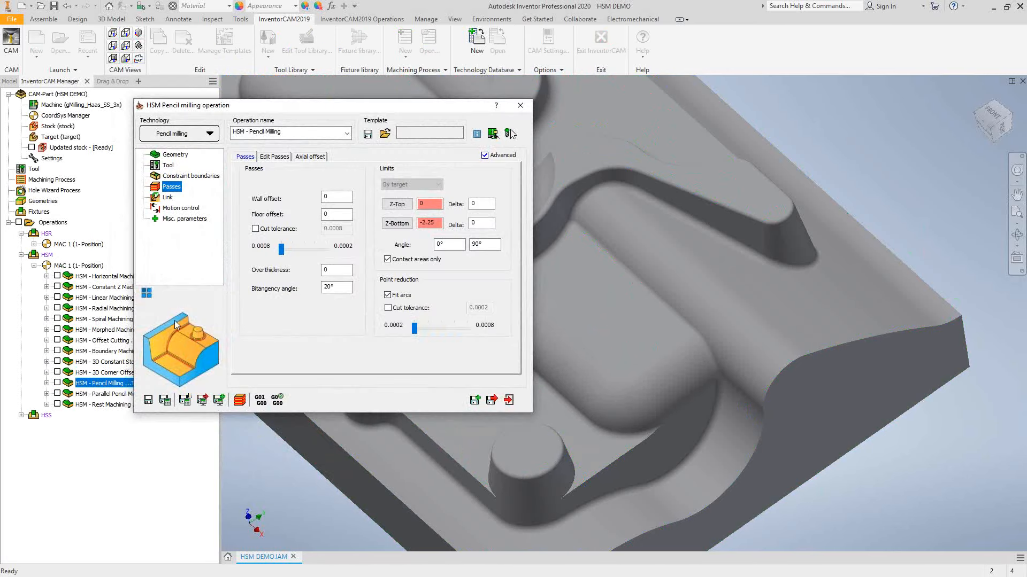
{"action": "left_click", "coordinate": [175, 155]}
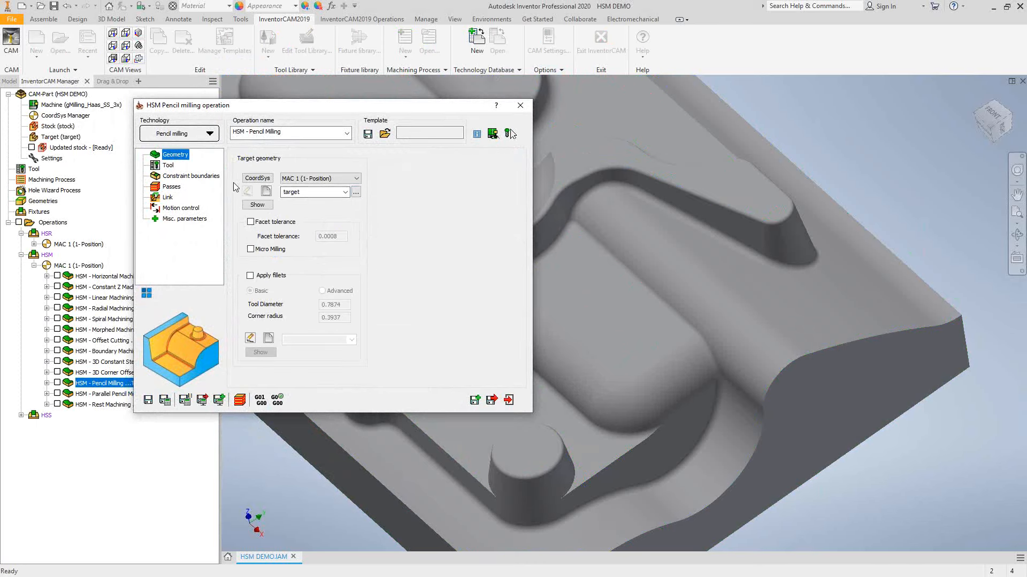
{"action": "left_click", "coordinate": [169, 166]}
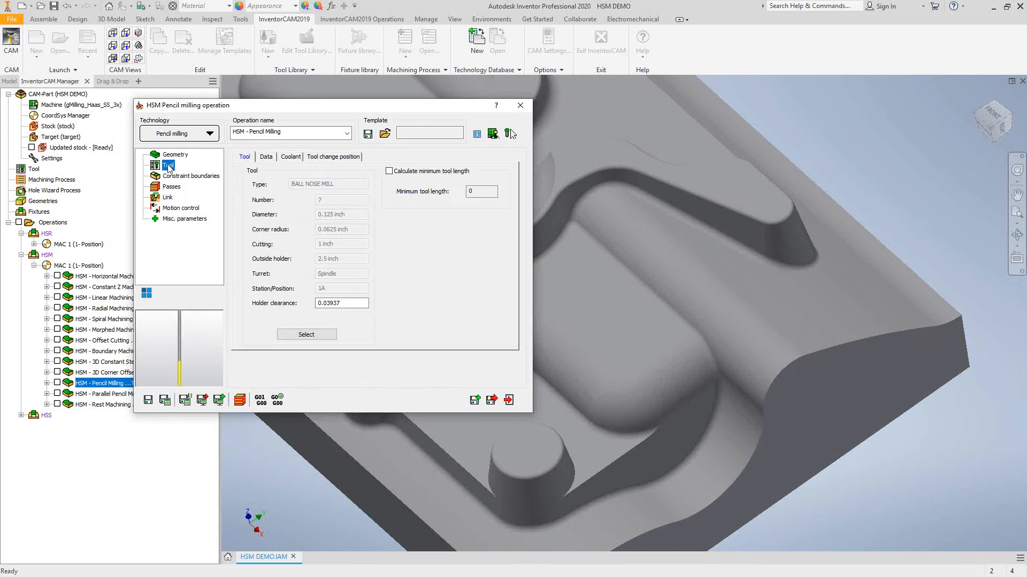
{"action": "left_click", "coordinate": [180, 179]}
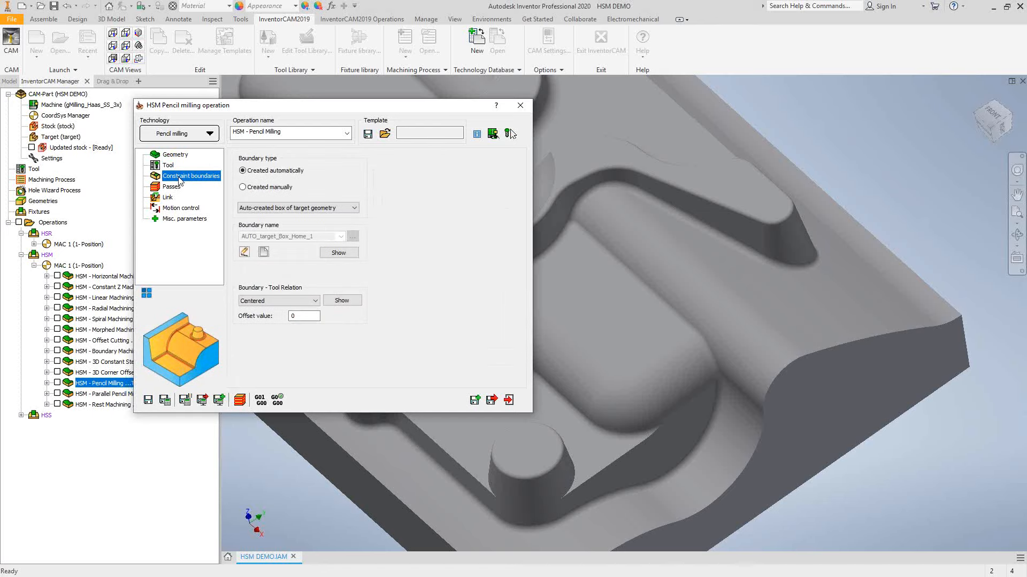
{"action": "left_click", "coordinate": [173, 188]}
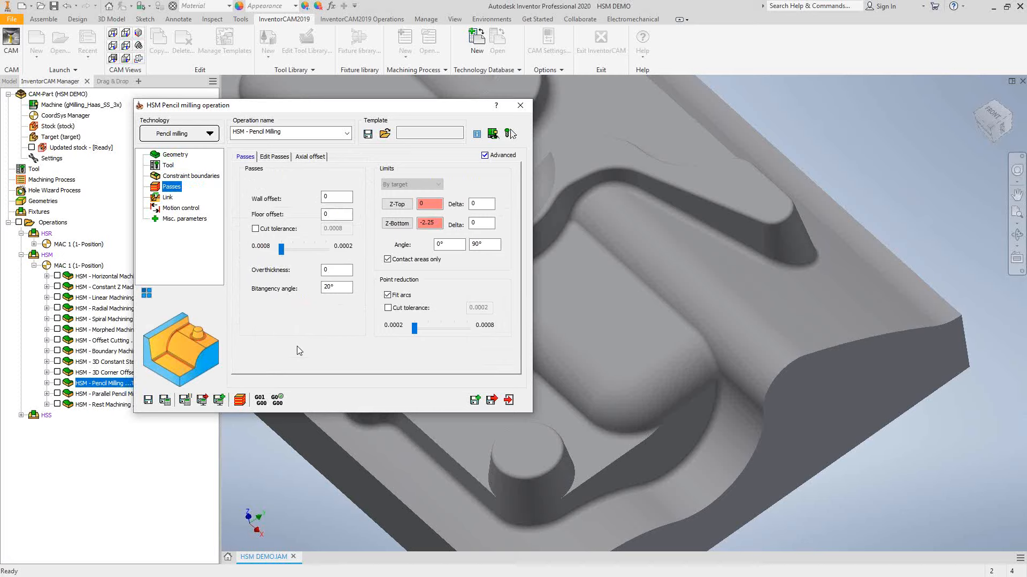
{"action": "left_click", "coordinate": [296, 292]}
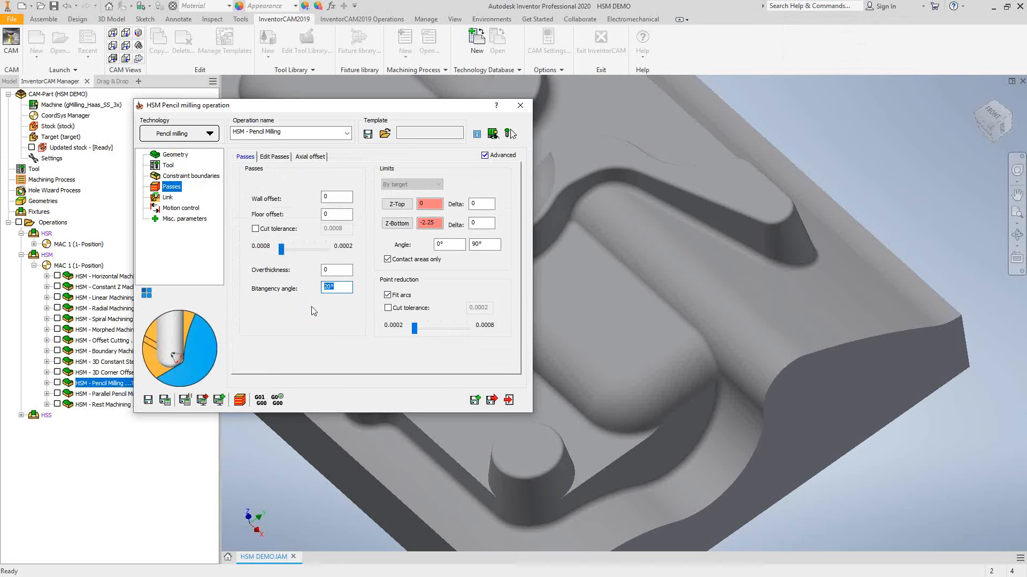
Exit the Pencil Milling operation, display its toolpath on the model, and hide it again
{"action": "left_click", "coordinate": [508, 400]}
{"action": "left_click", "coordinate": [58, 383]}
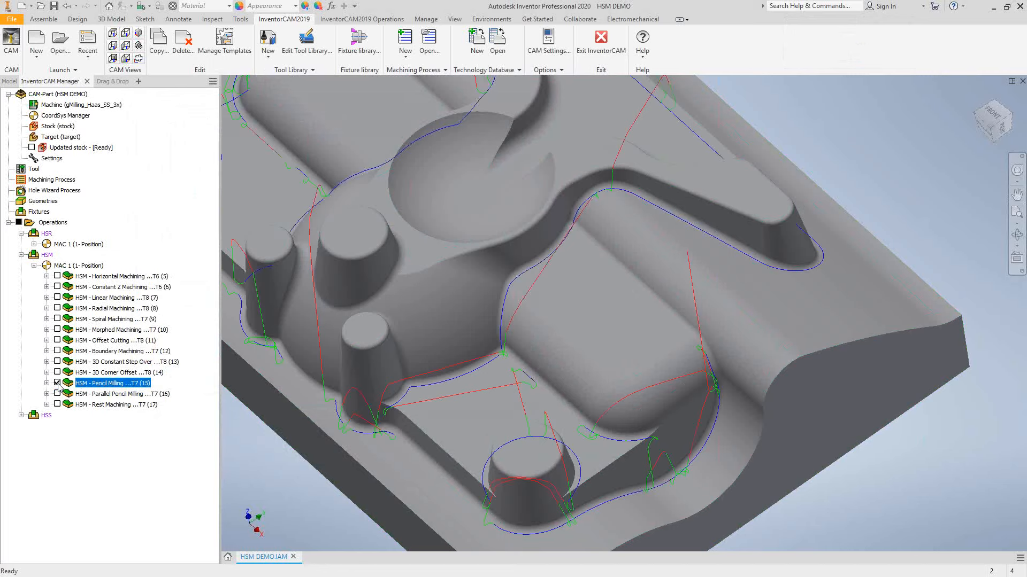
{"action": "left_click", "coordinate": [57, 383]}
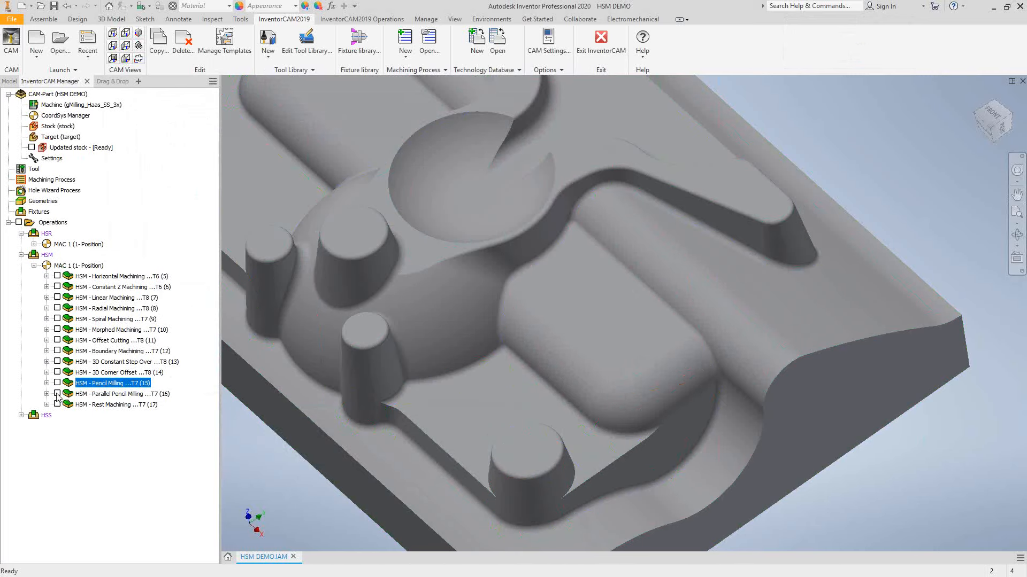
Display the Parallel Pencil Milling toolpath, review the operation's step overs and offset limit, exit it, and hide the toolpath
{"action": "left_click", "coordinate": [58, 394]}
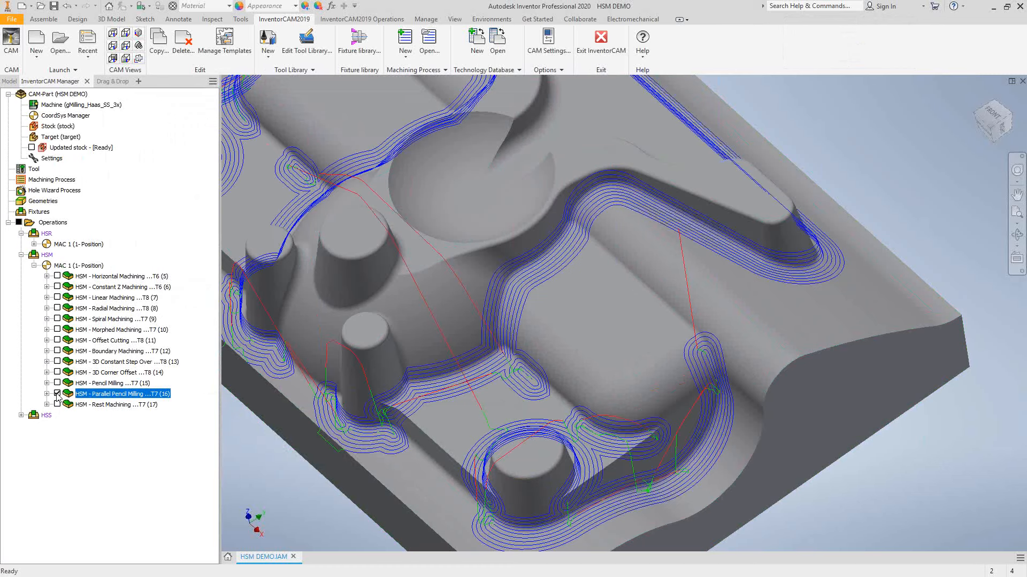
{"action": "double_click", "coordinate": [96, 394]}
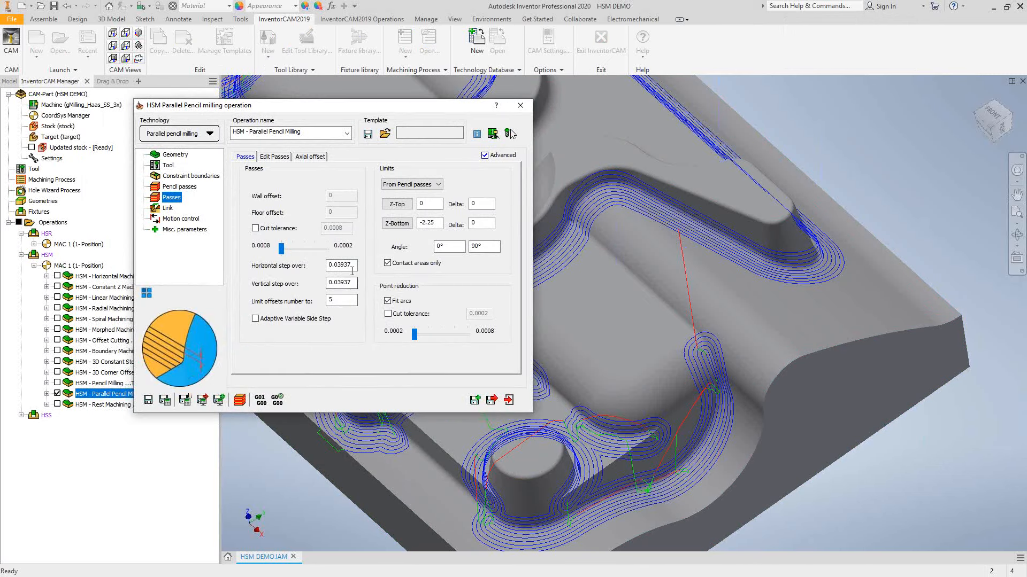
{"action": "left_click_drag", "start_coordinate": [353, 267], "coordinate": [310, 287]}
{"action": "key", "text": "Tab"}
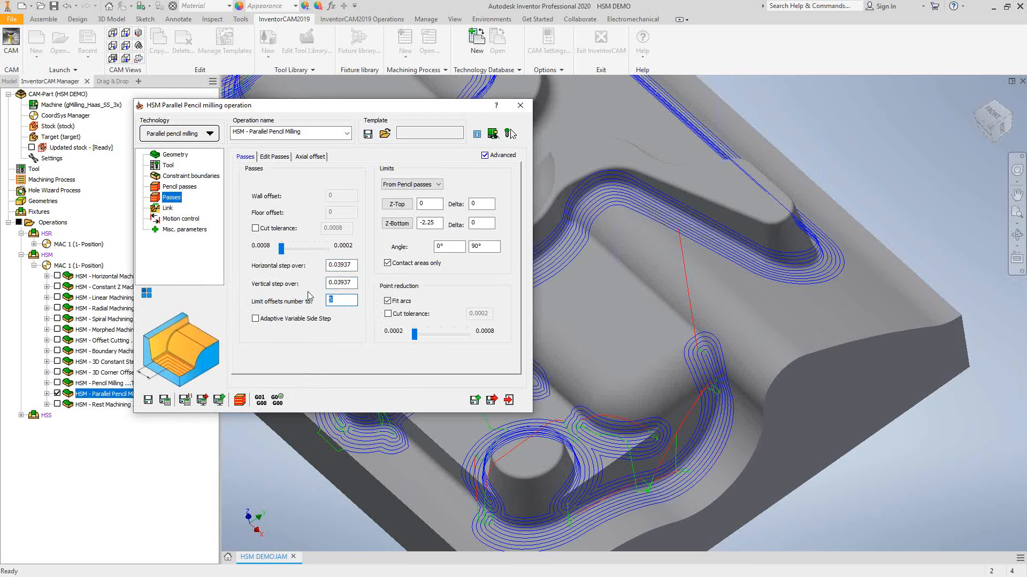
{"action": "left_click", "coordinate": [519, 105]}
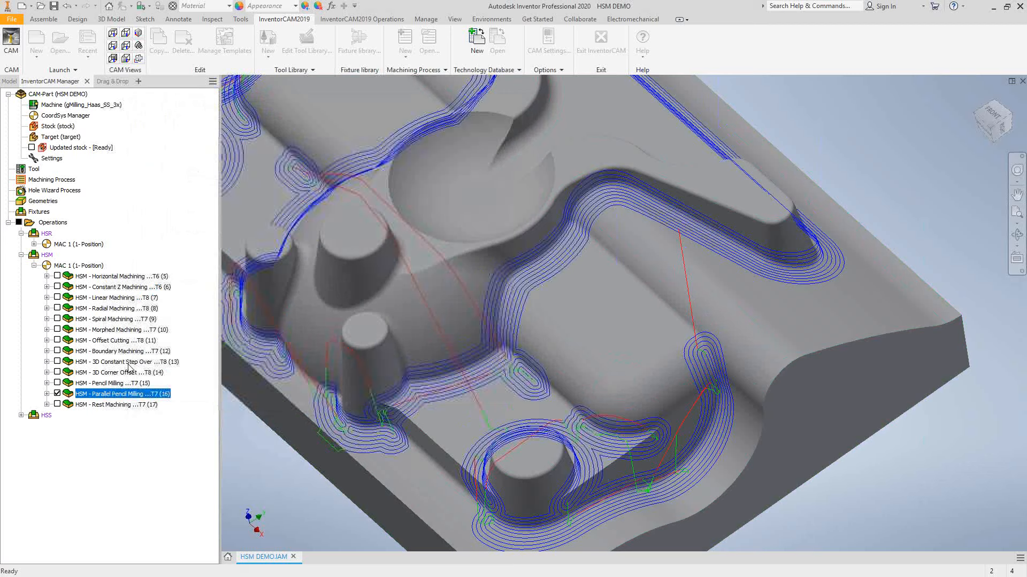
{"action": "left_click", "coordinate": [58, 393]}
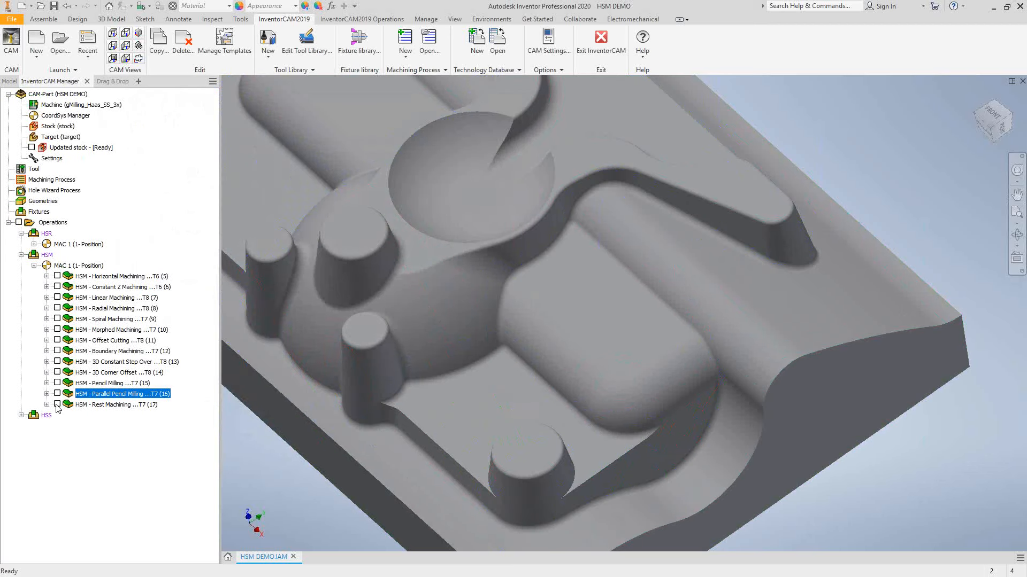
Open the Rest Machining operation and review its tool, reference tool, bitangency angle and pass editing settings
{"action": "left_click", "coordinate": [97, 404]}
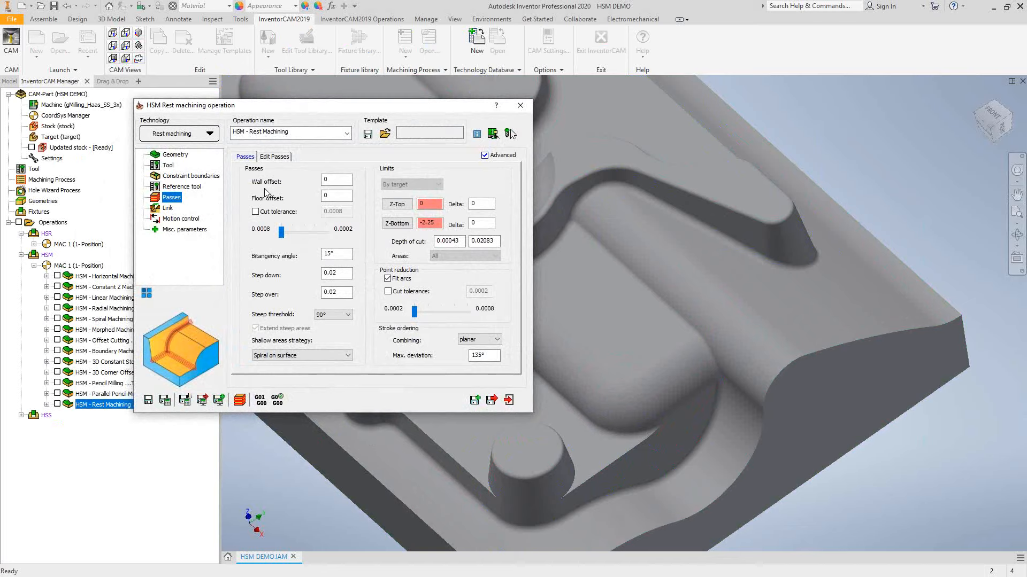
{"action": "left_click", "coordinate": [162, 167]}
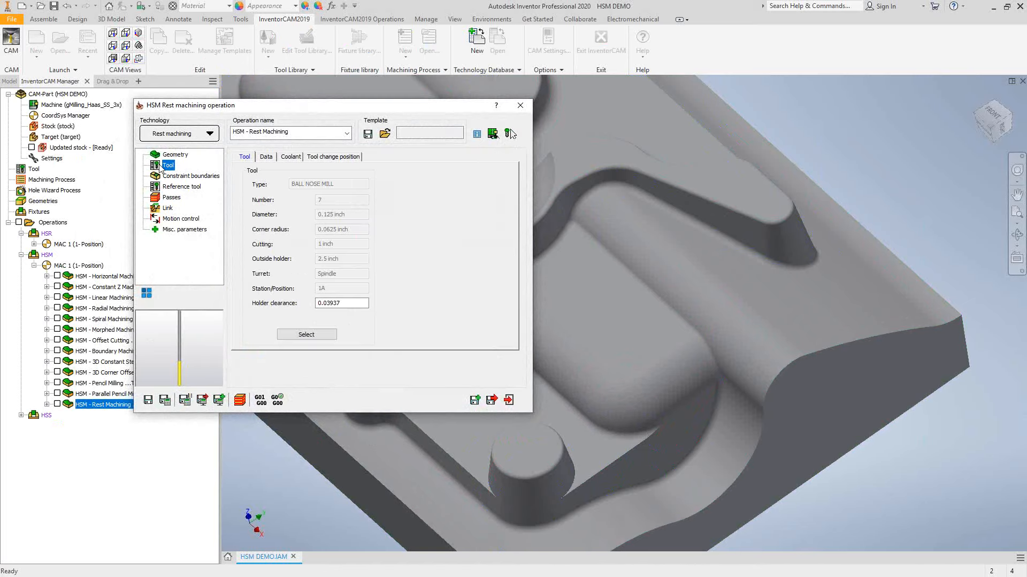
{"action": "left_click", "coordinate": [190, 189]}
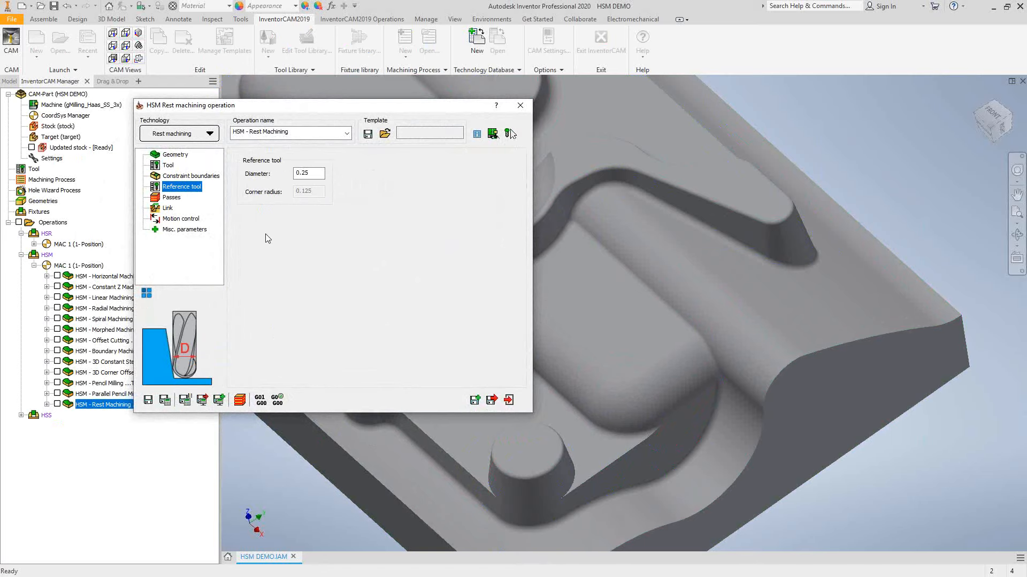
{"action": "left_click", "coordinate": [170, 198]}
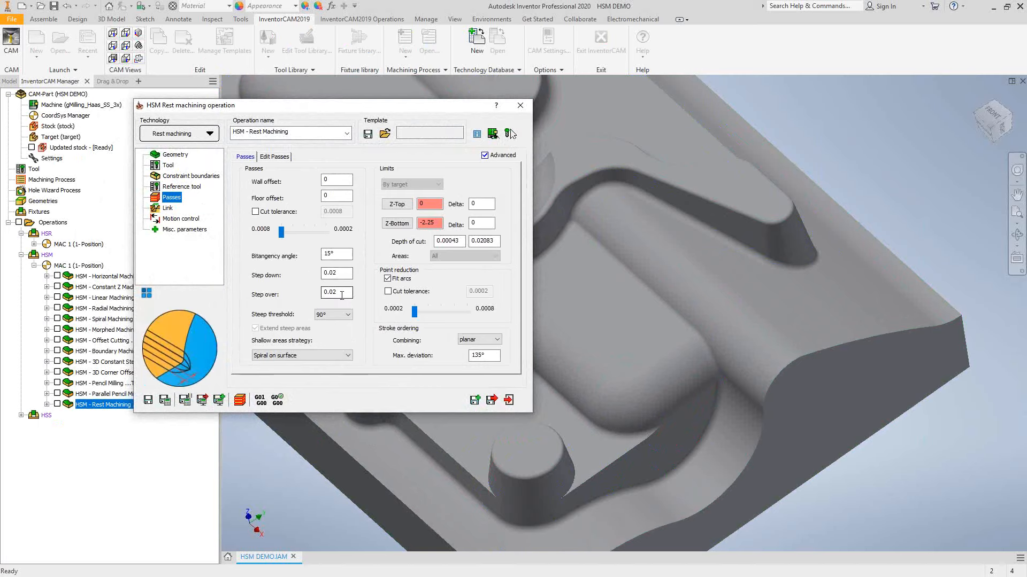
{"action": "left_click", "coordinate": [334, 254]}
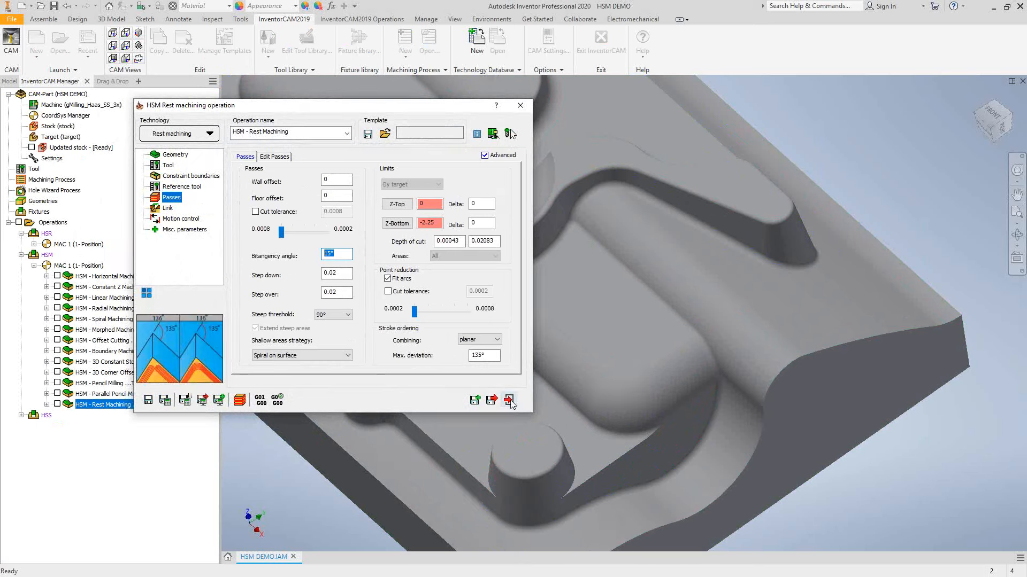
{"action": "left_click", "coordinate": [285, 158]}
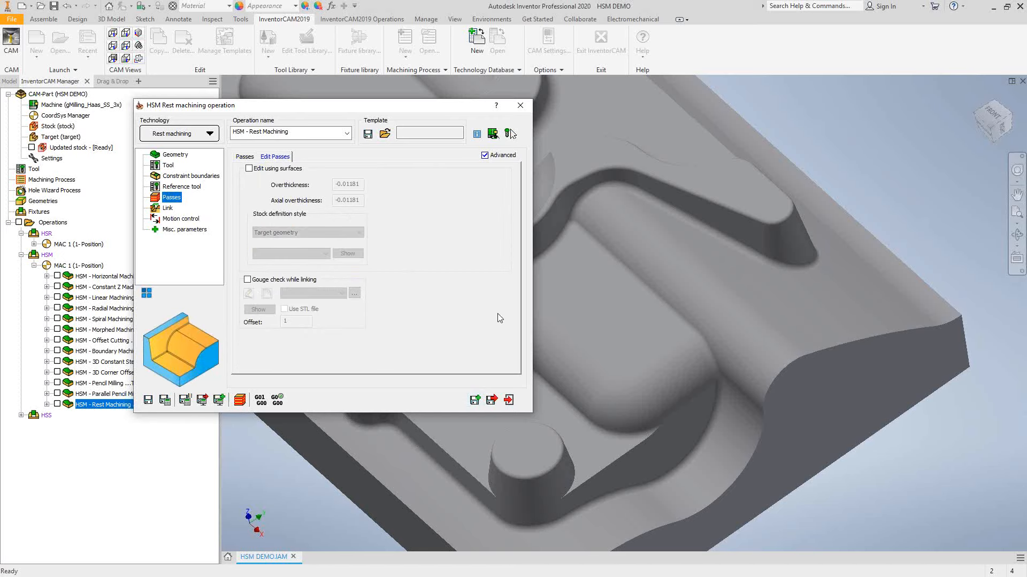
Exit the Rest Machining operation and display its toolpath on the model
{"action": "left_click", "coordinate": [508, 402]}
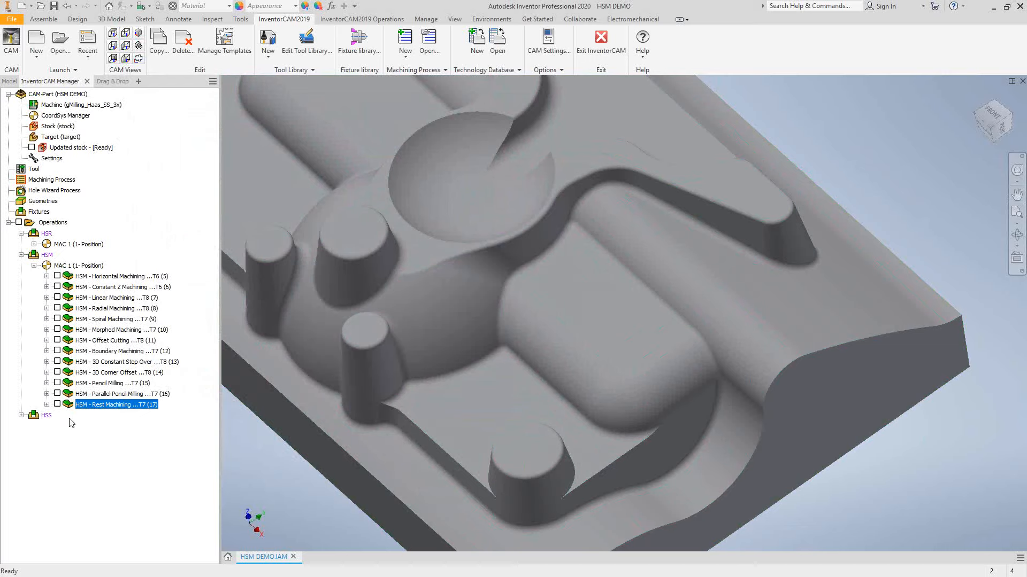
{"action": "left_click", "coordinate": [57, 405]}
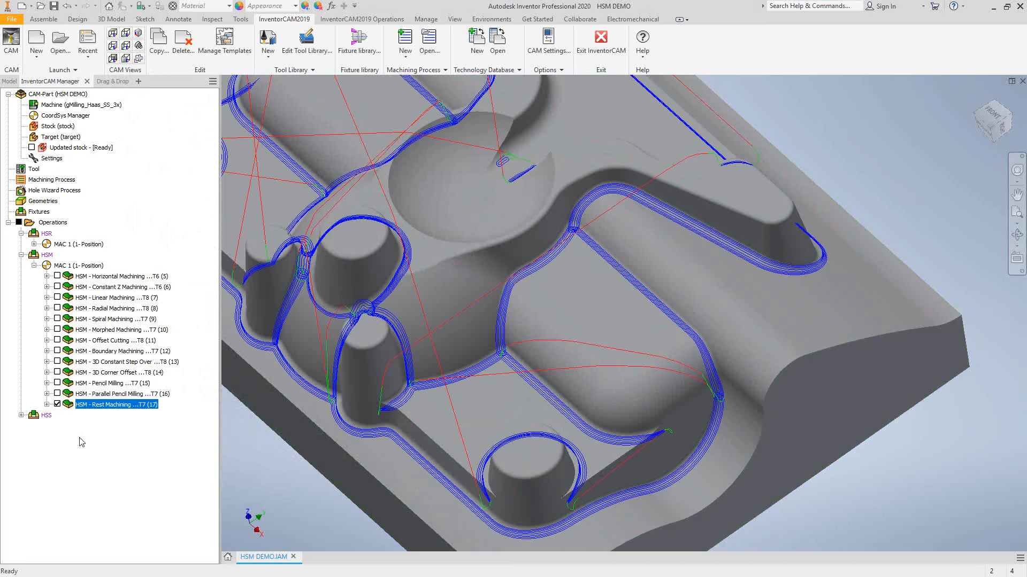
{"action": "middle_click_drag", "start_coordinate": [481, 331], "coordinate": [483, 332]}
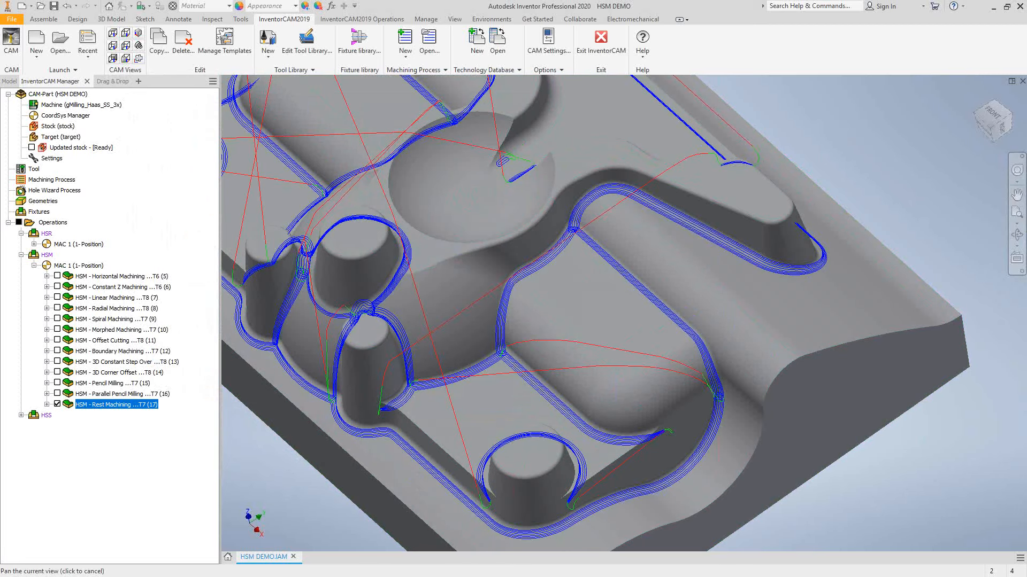